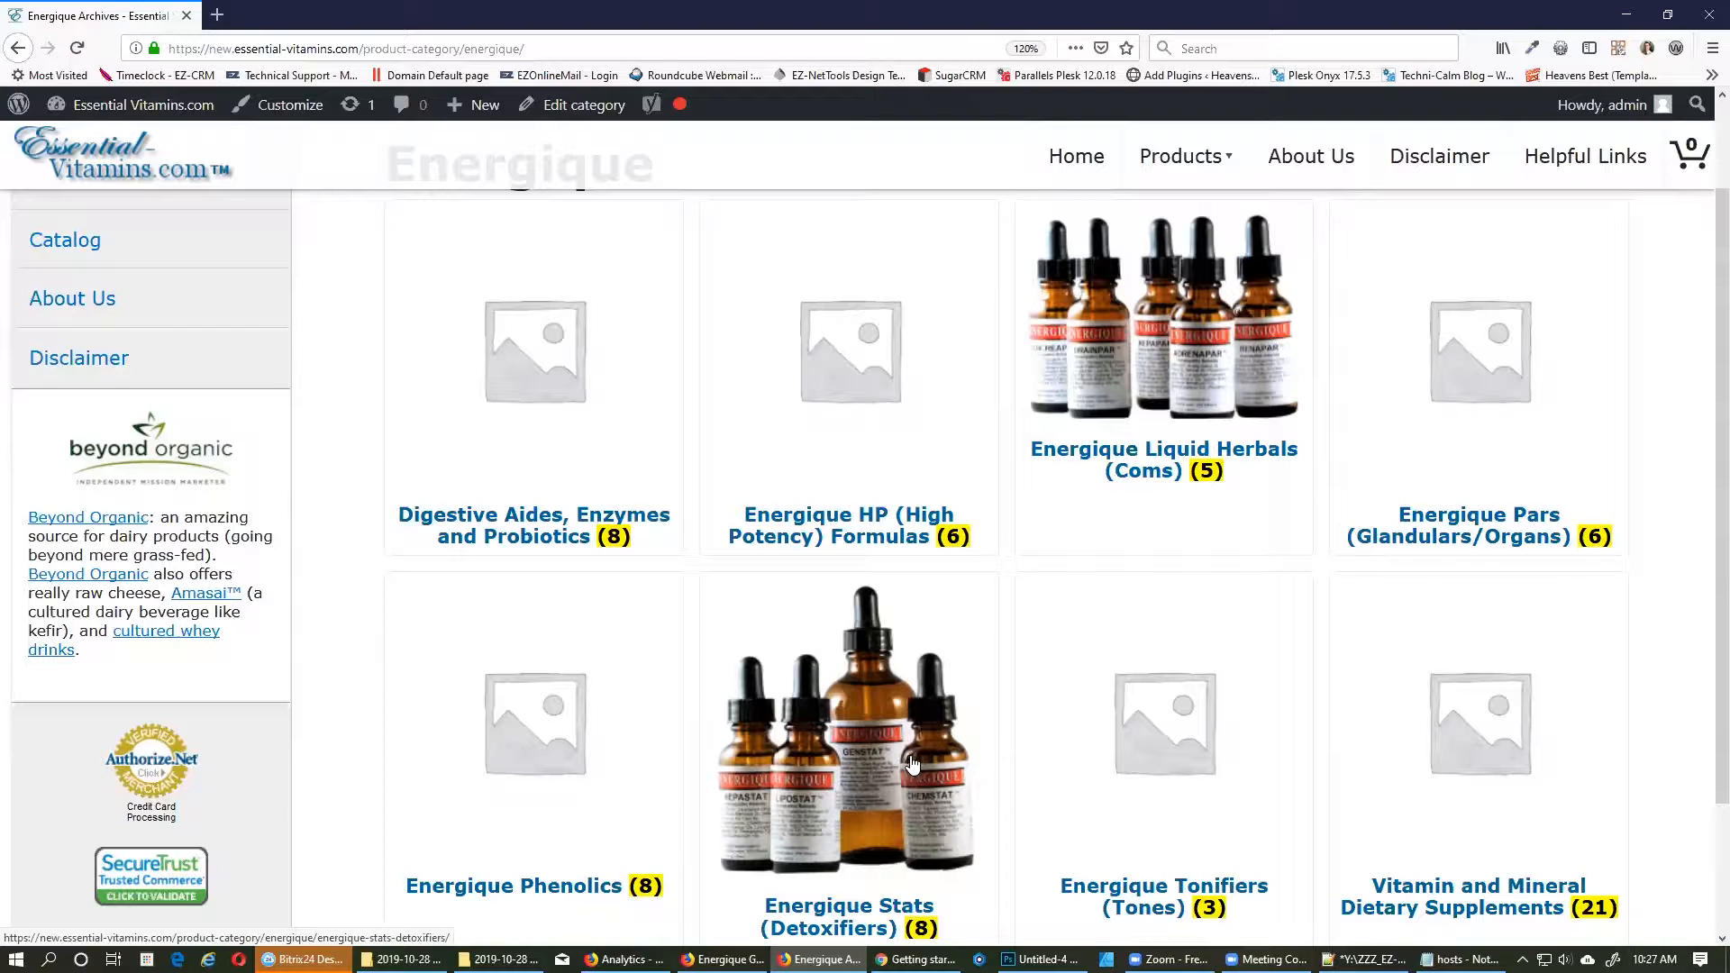
Open the product categories page in the site's admin area and look through the existing categories.
mouse_move(167, 114)
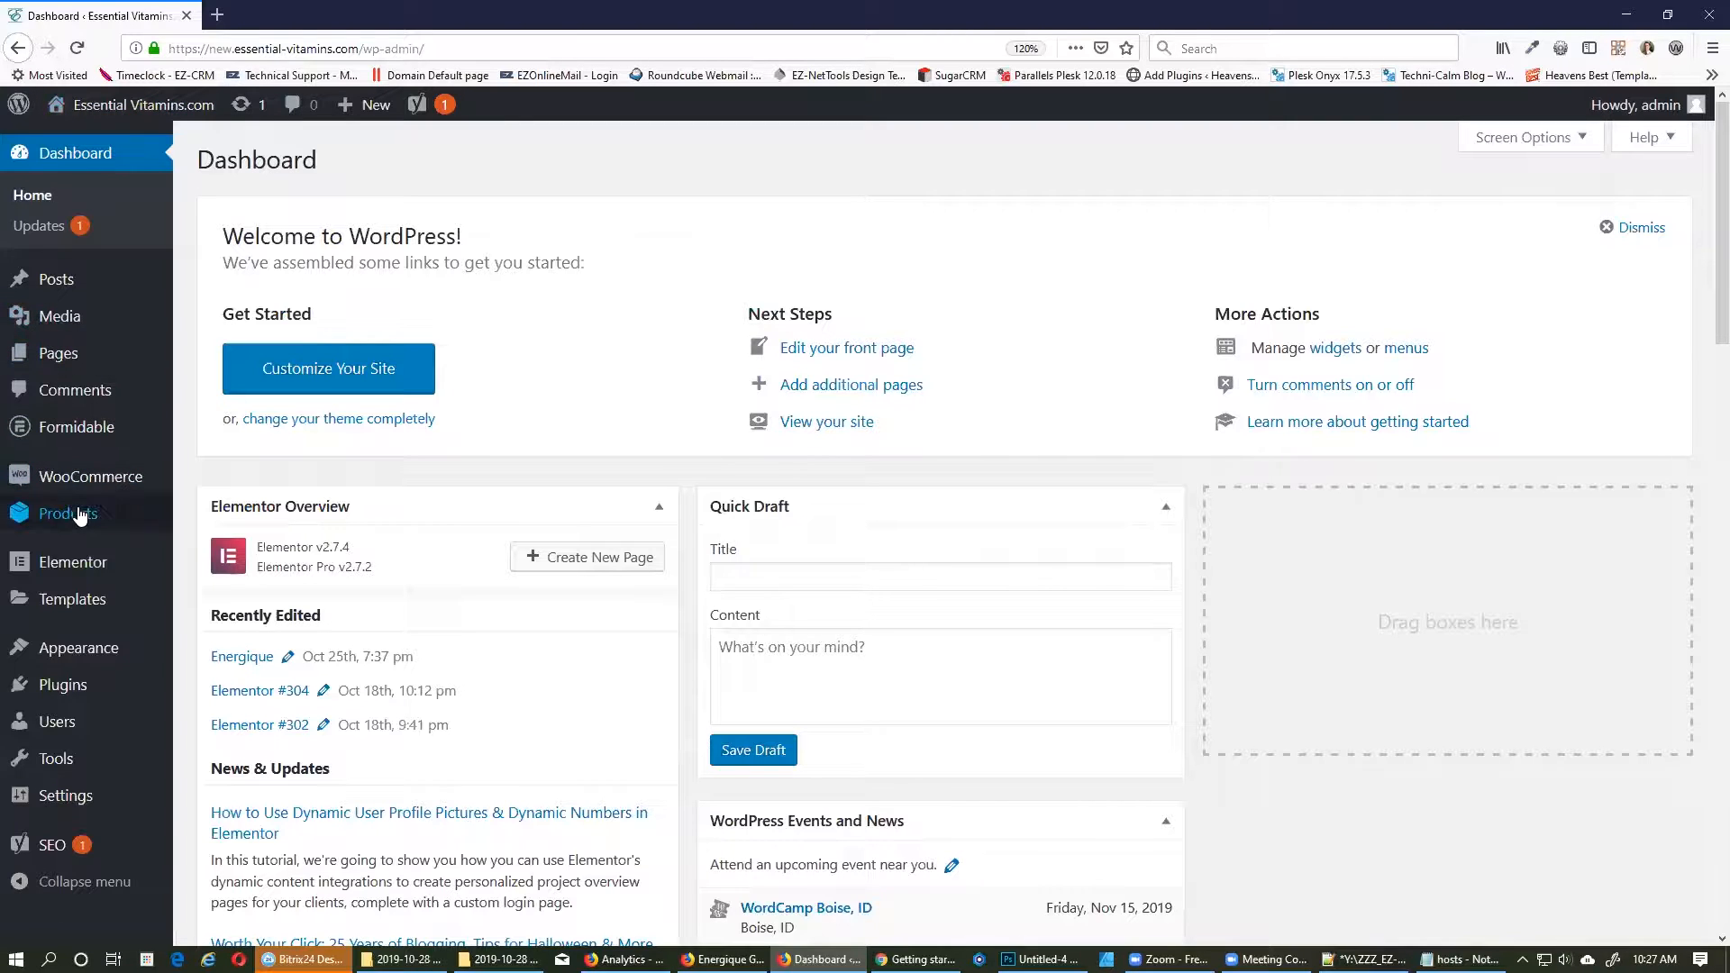
mouse_move(81, 516)
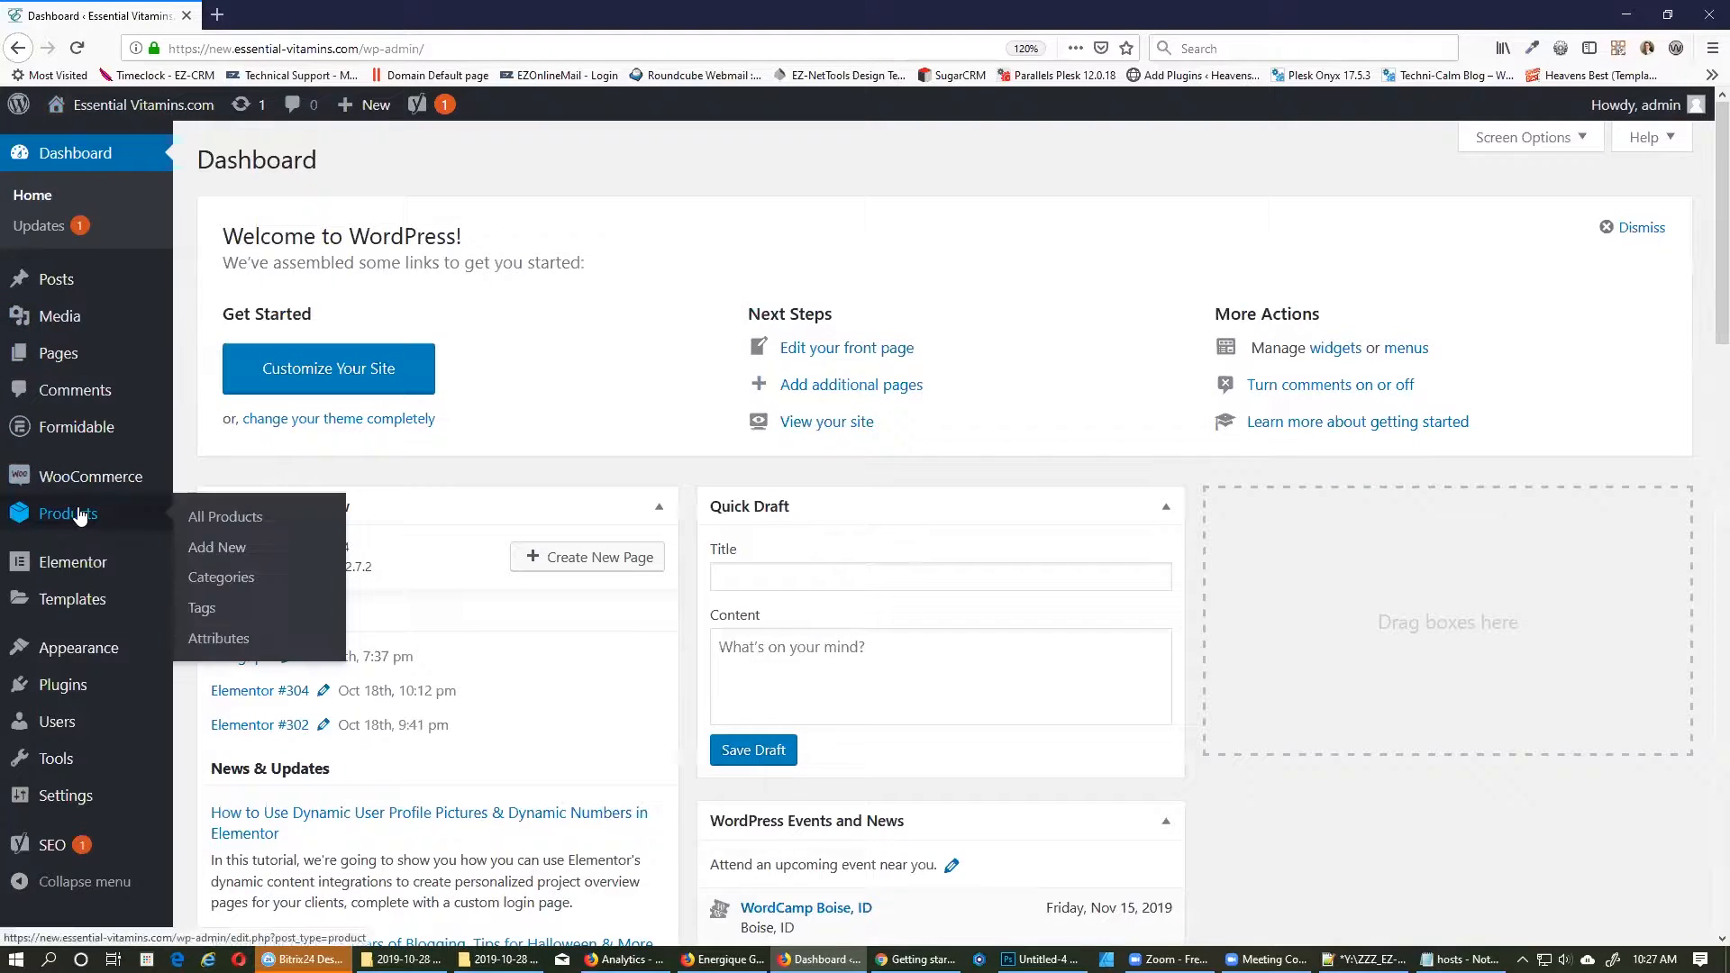
left_click(243, 587)
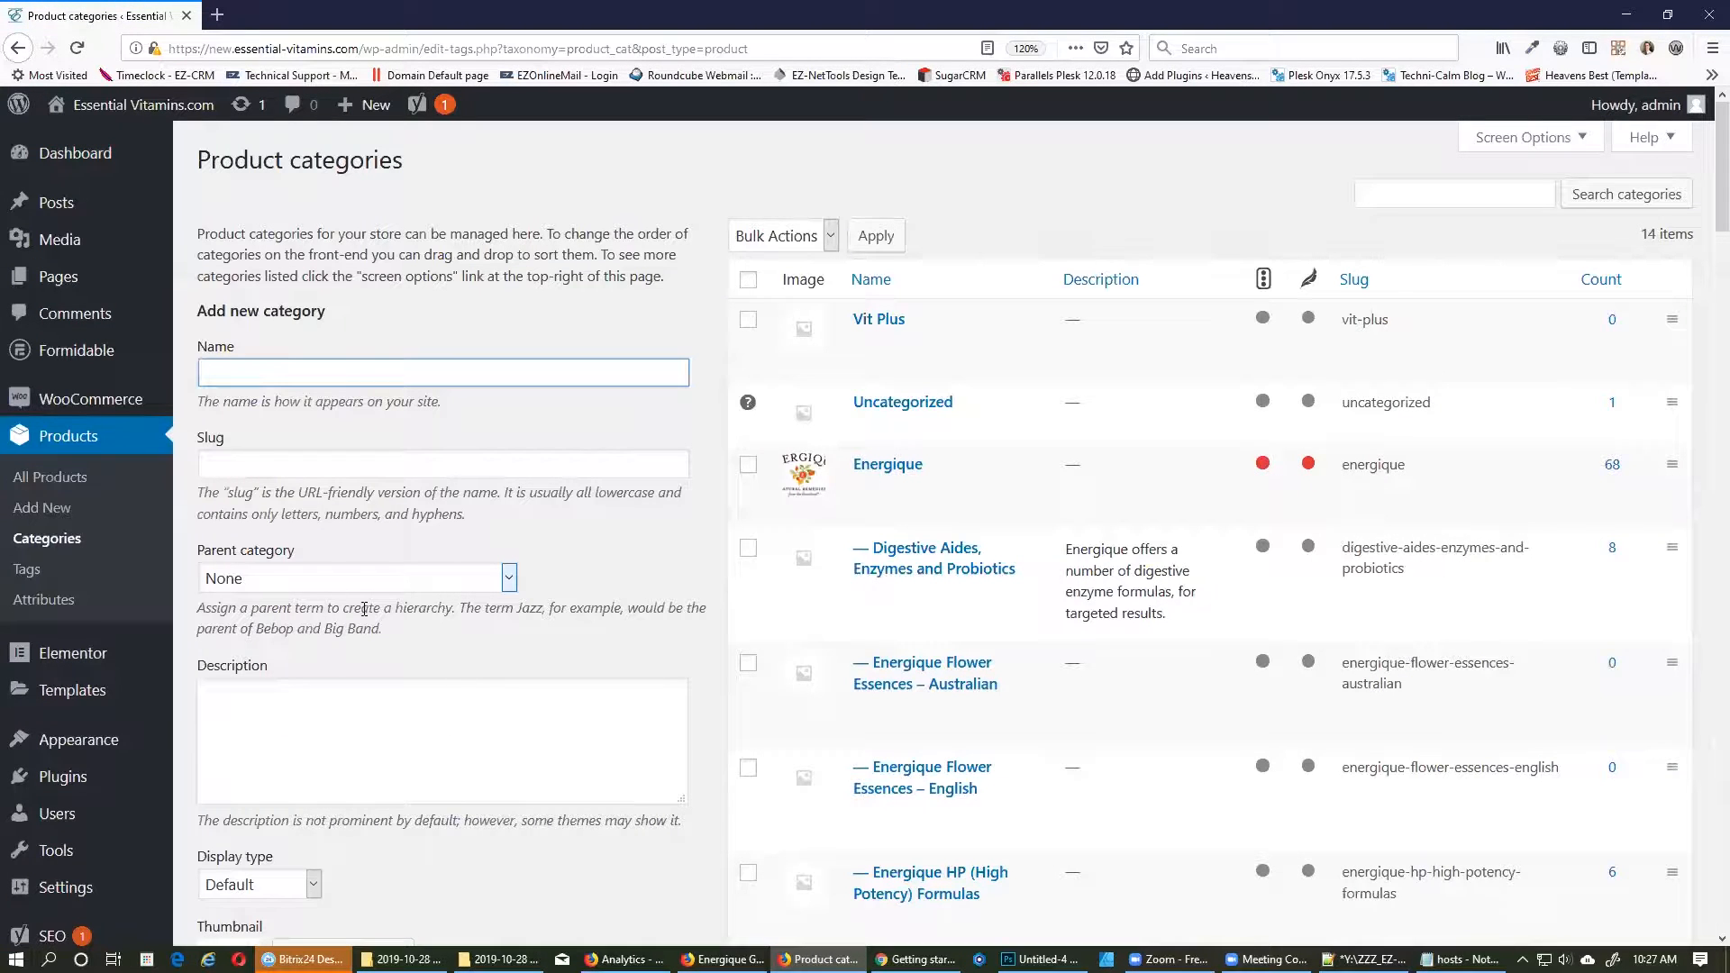
scroll(931, 398, "down", 10)
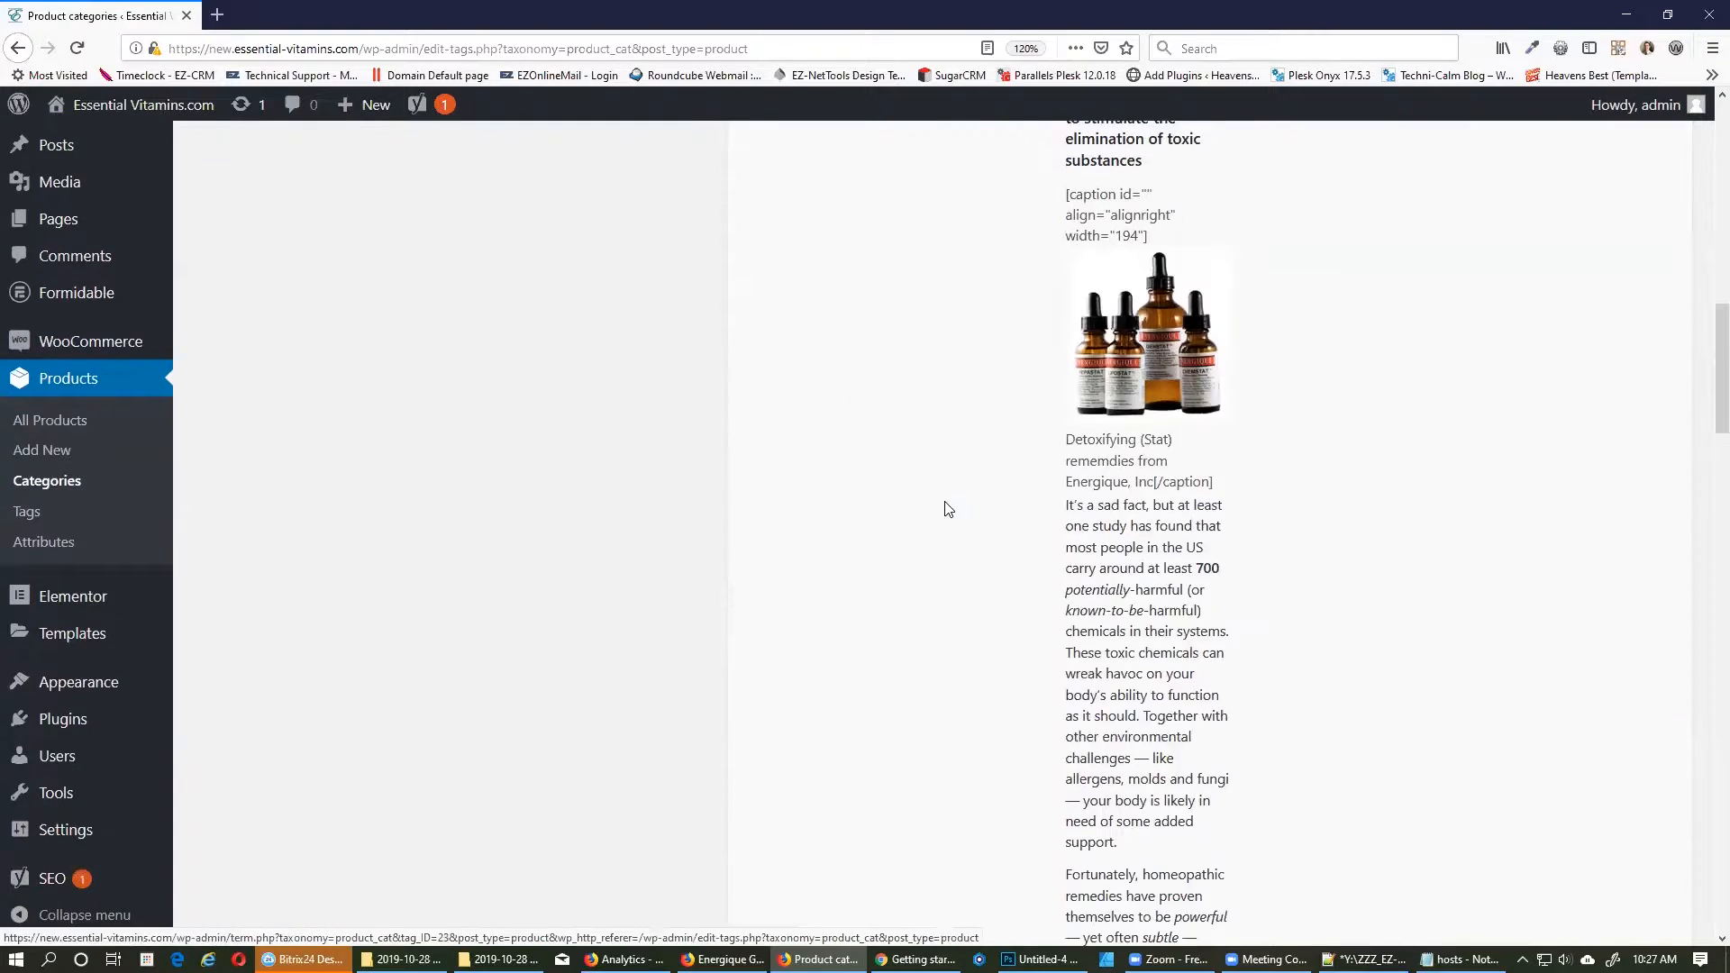
scroll(948, 500, "up", 10)
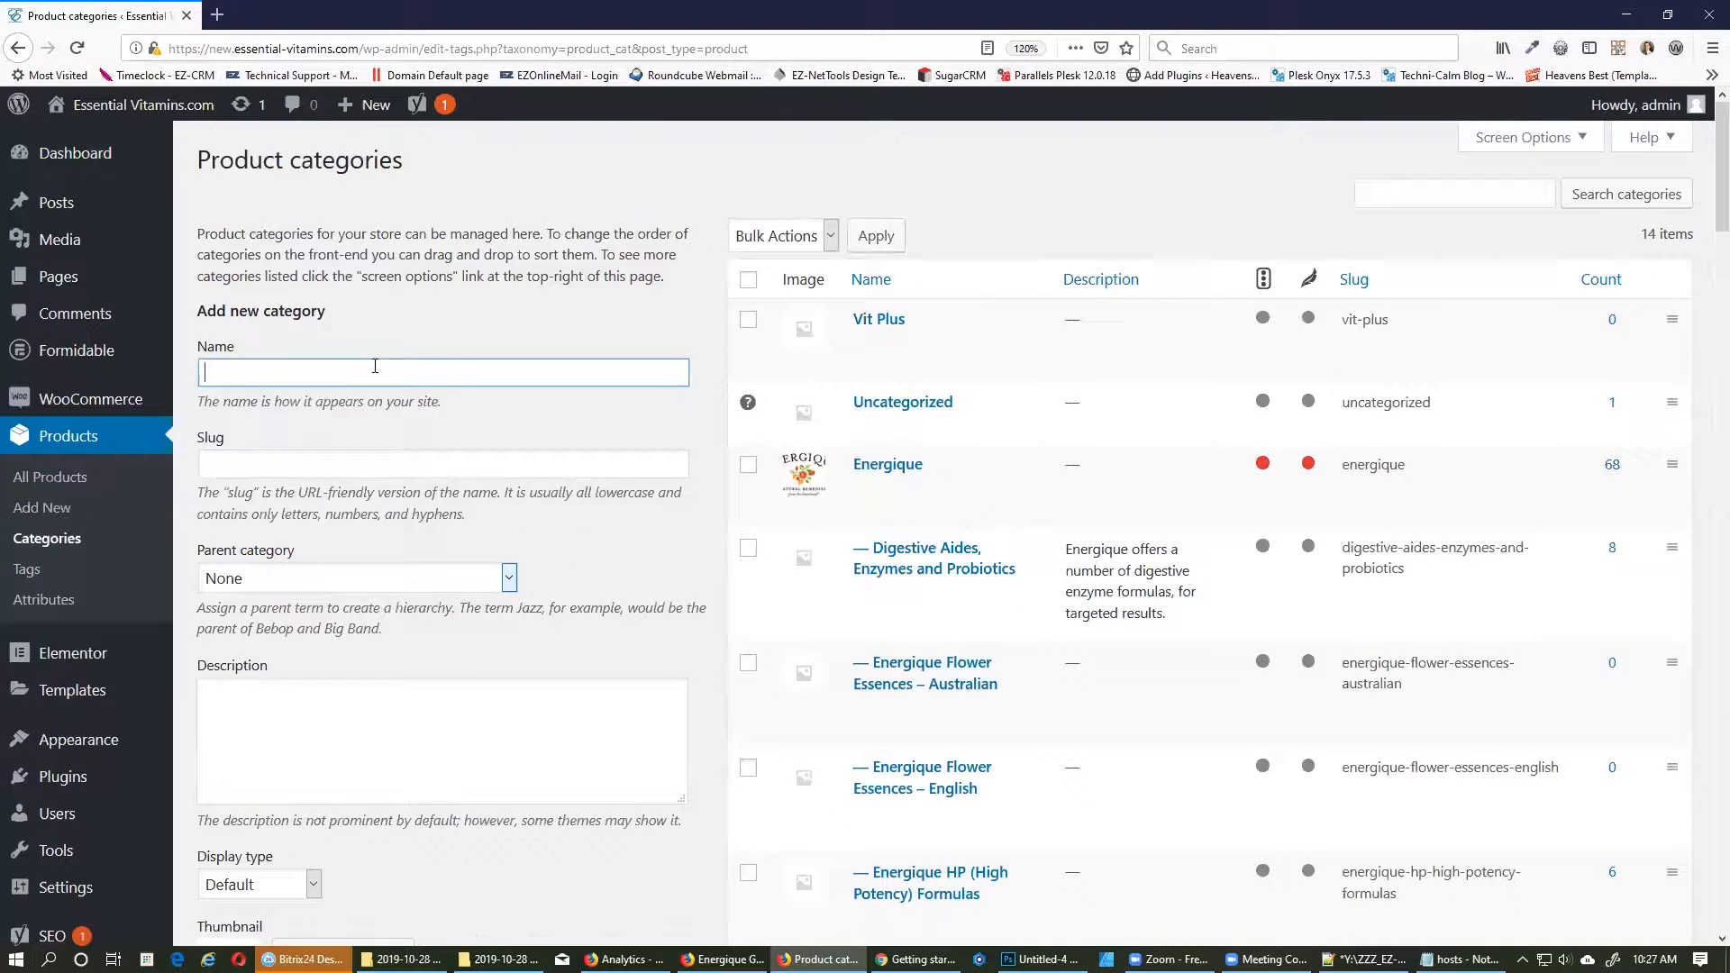
Name the new product category Vit Plus and choose Garden of Life as its parent category.
left_click(353, 375)
left_click(390, 362)
type("Vit Plus")
left_click(495, 463)
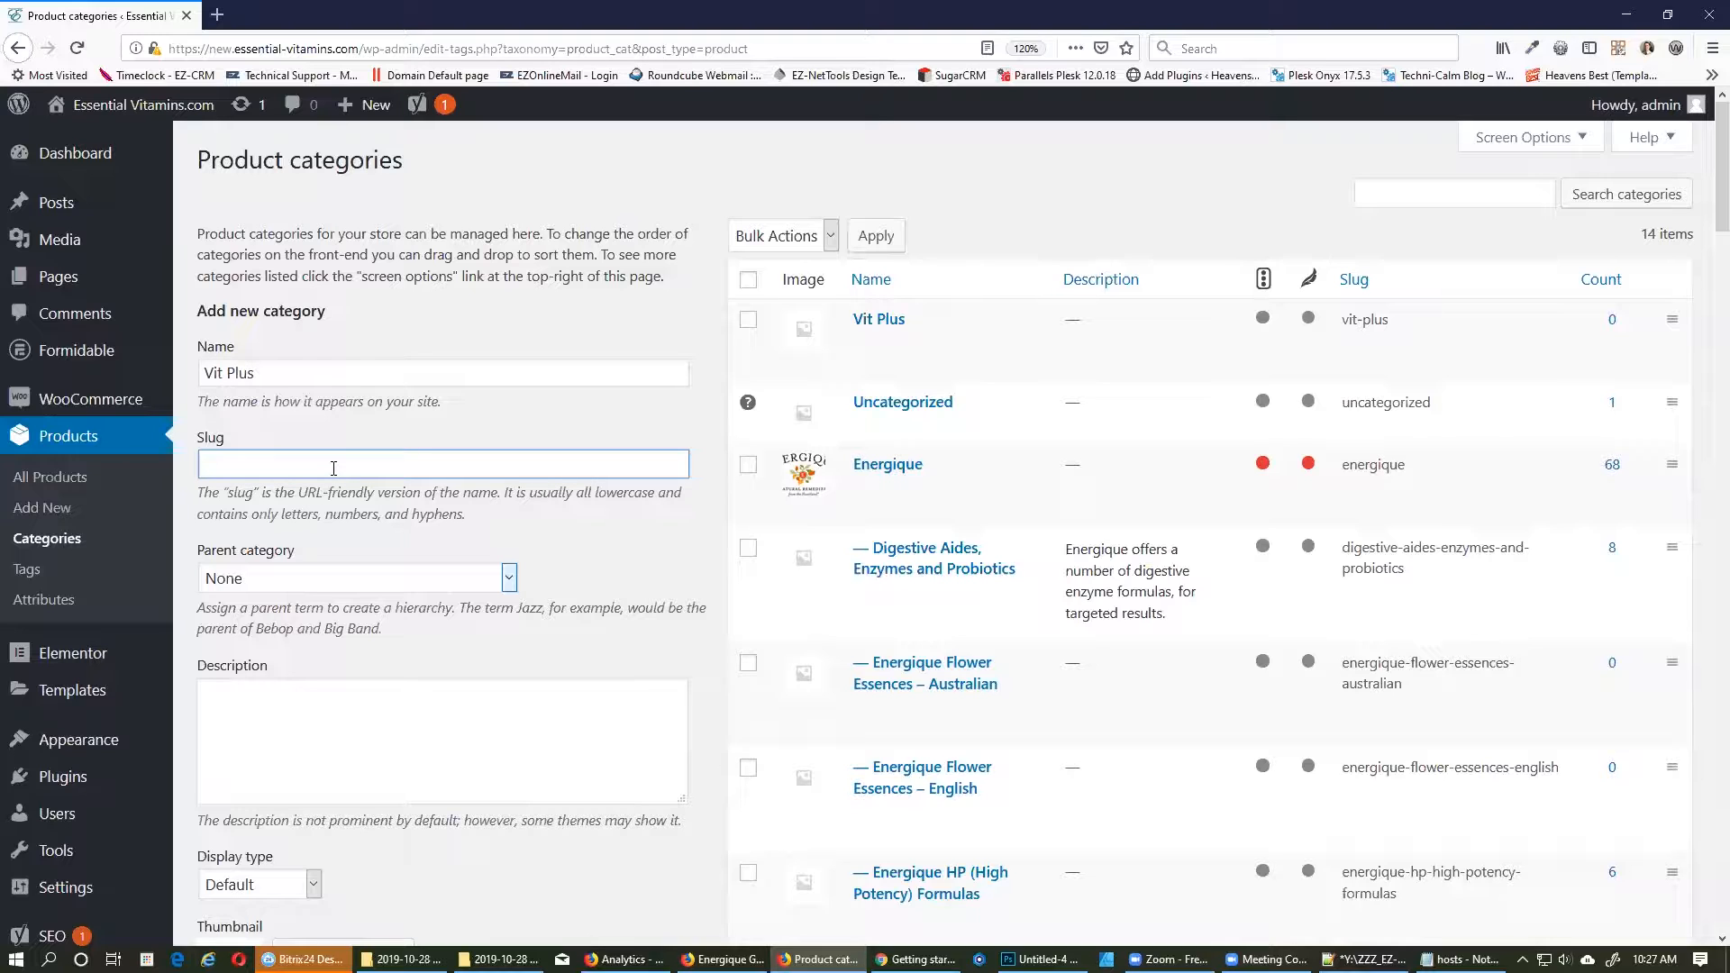
left_click(383, 581)
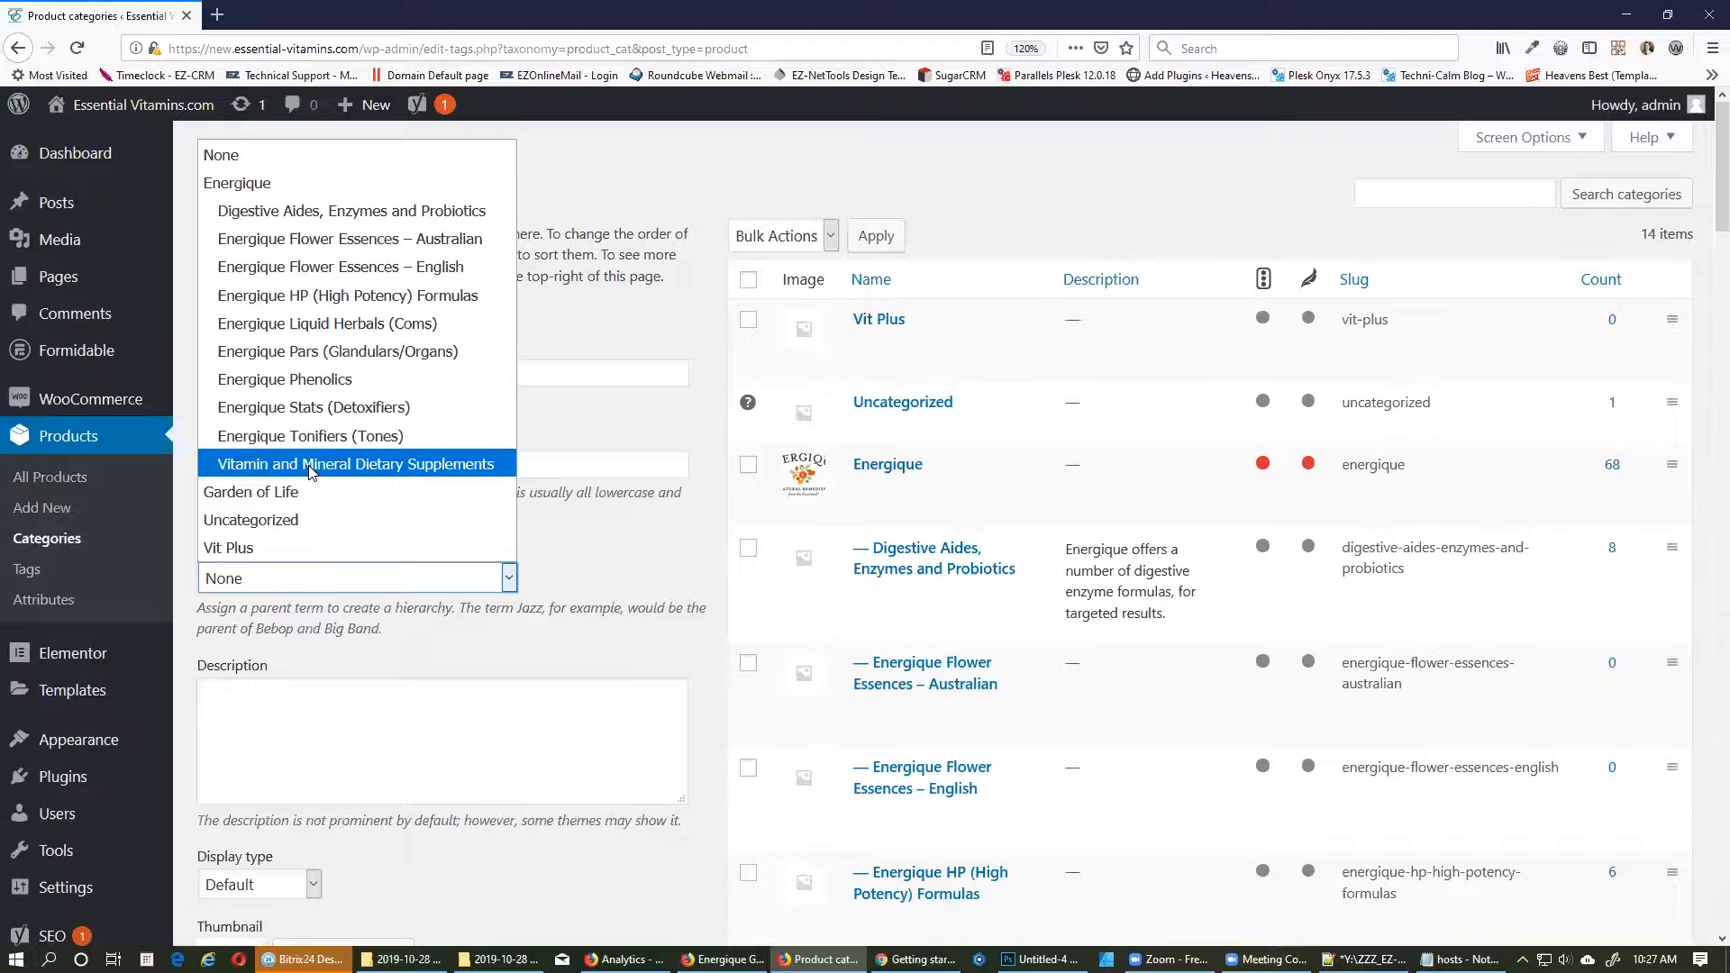
left_click(264, 498)
Review the new category's description and parent settings, then add the category to the store.
scroll(337, 583, "down", 4)
left_click(351, 380)
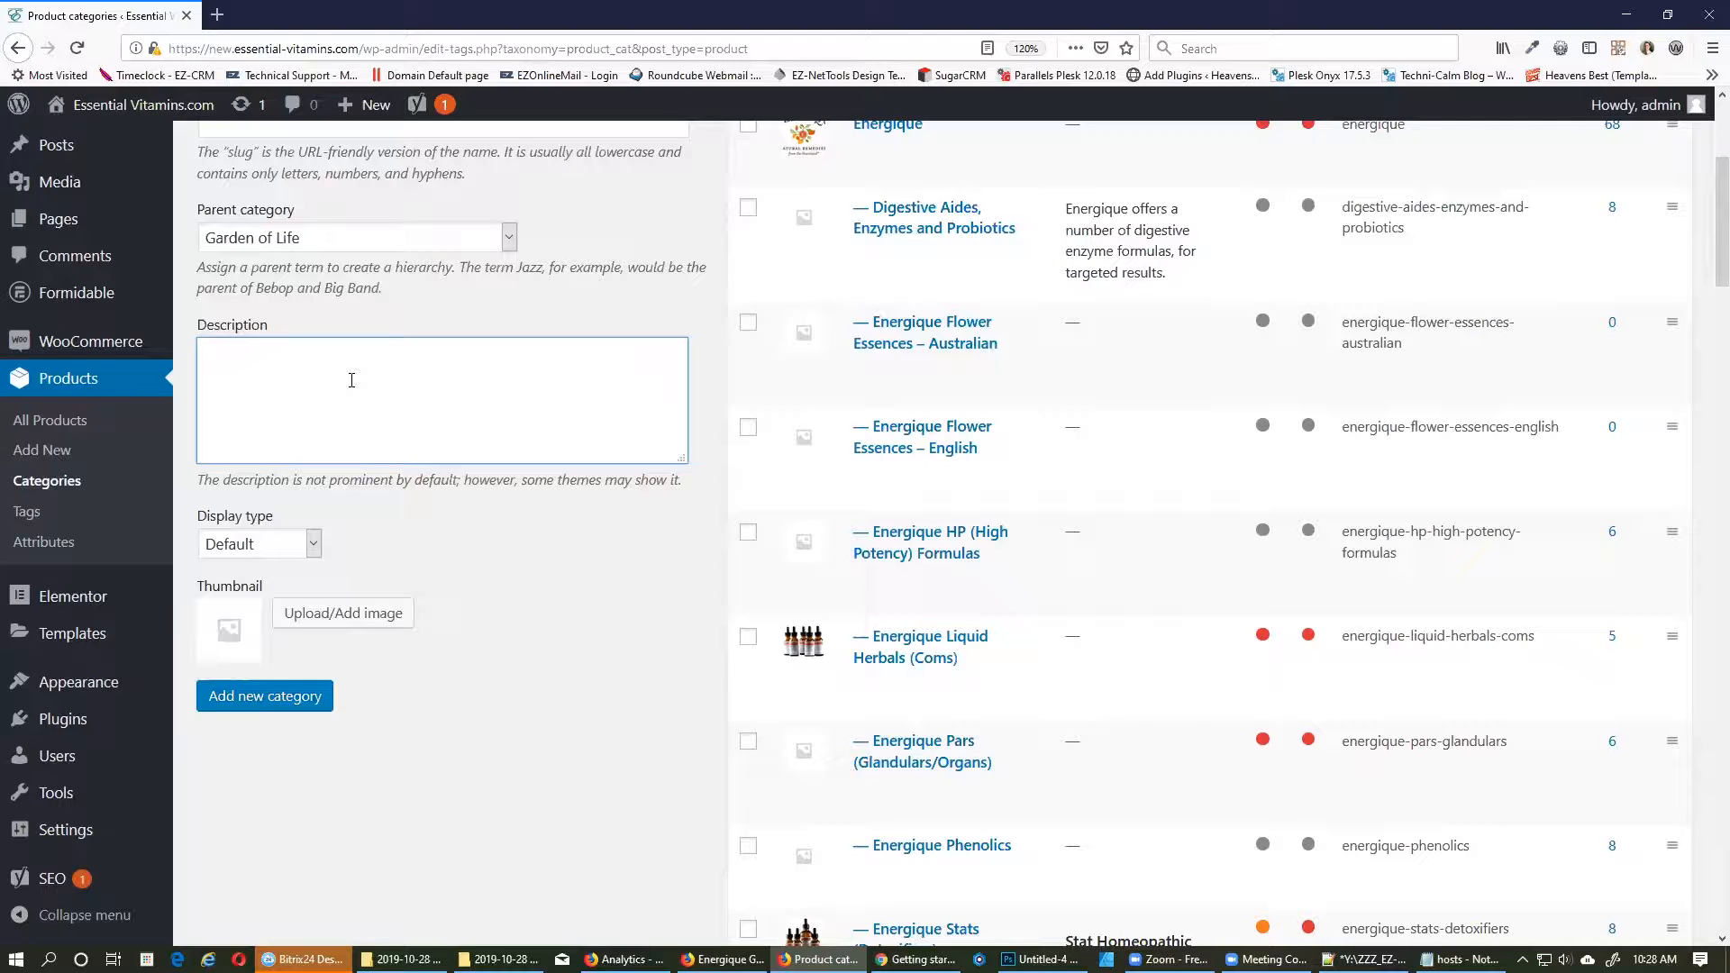
scroll(411, 585, "up", 4)
left_click(359, 373)
scroll(384, 343, "down", 4)
left_click(400, 240)
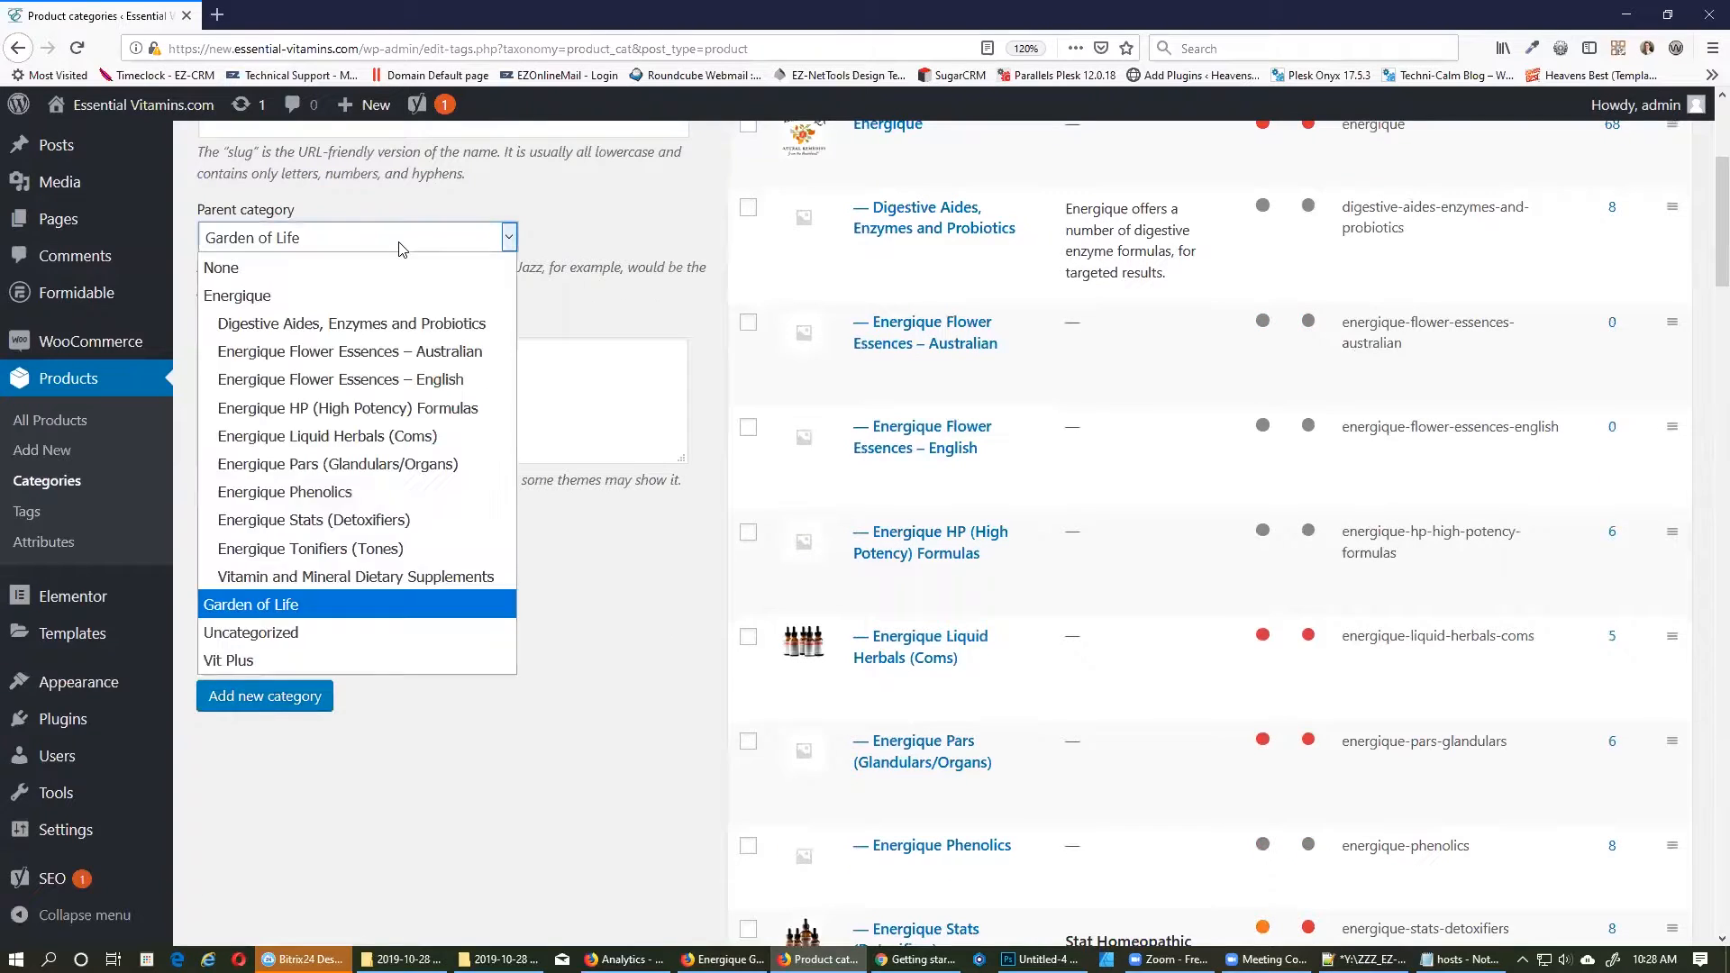
left_click(401, 243)
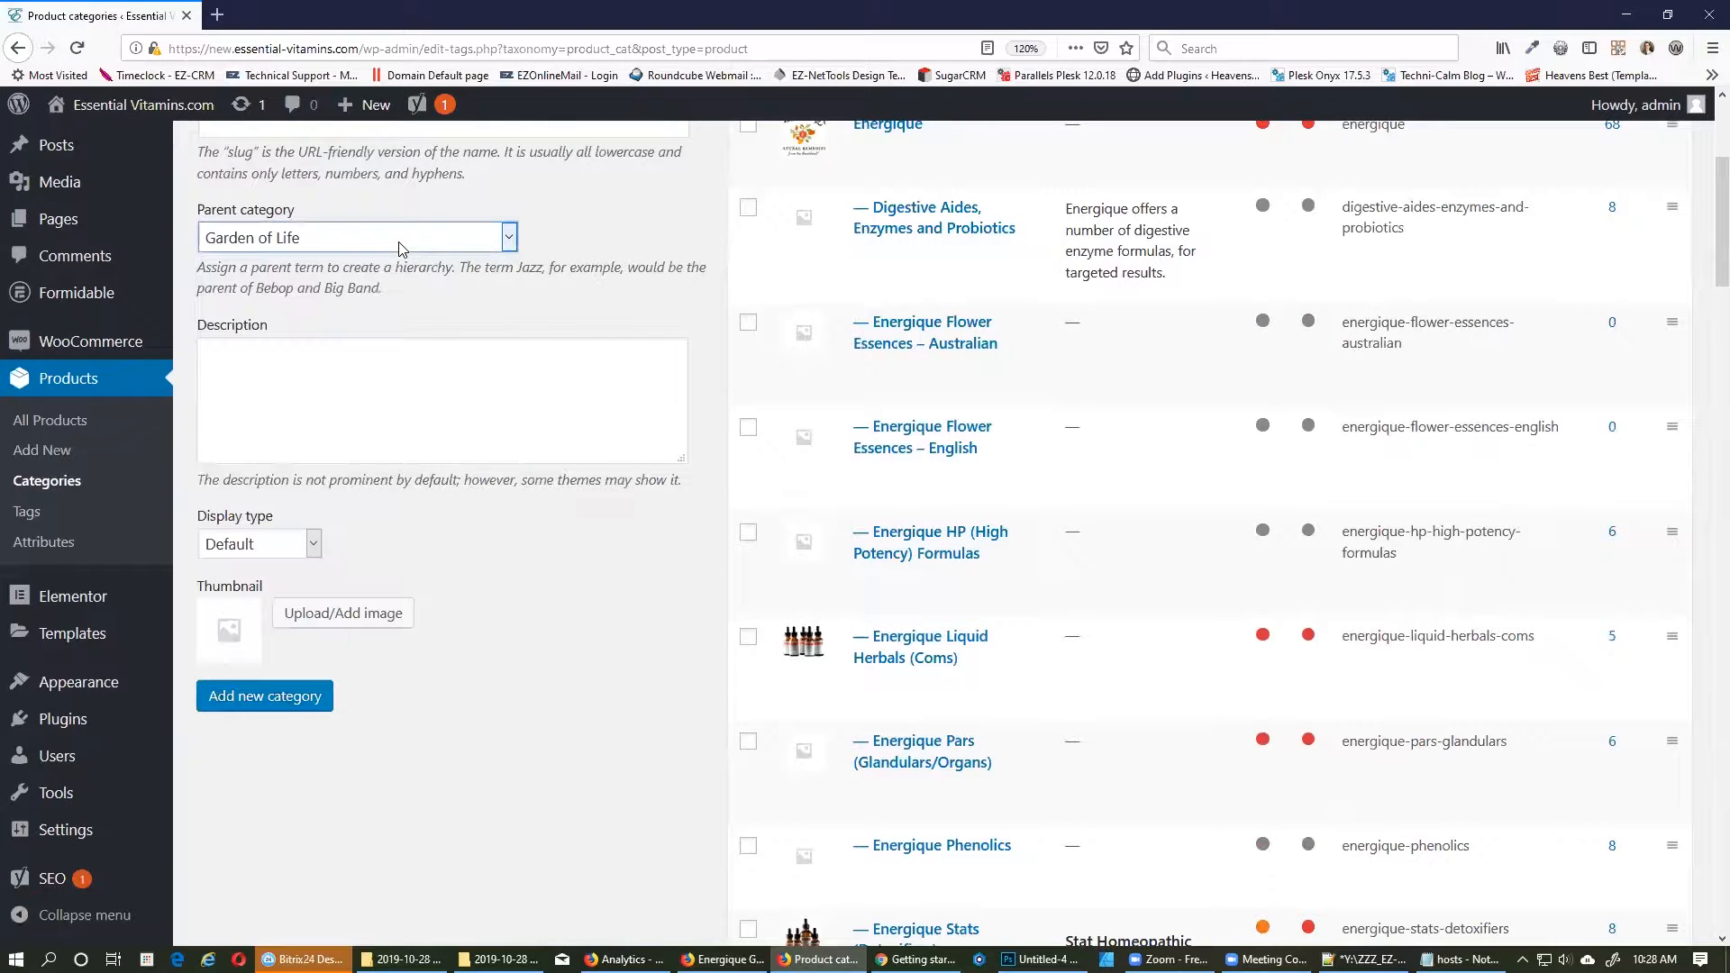
left_click(278, 710)
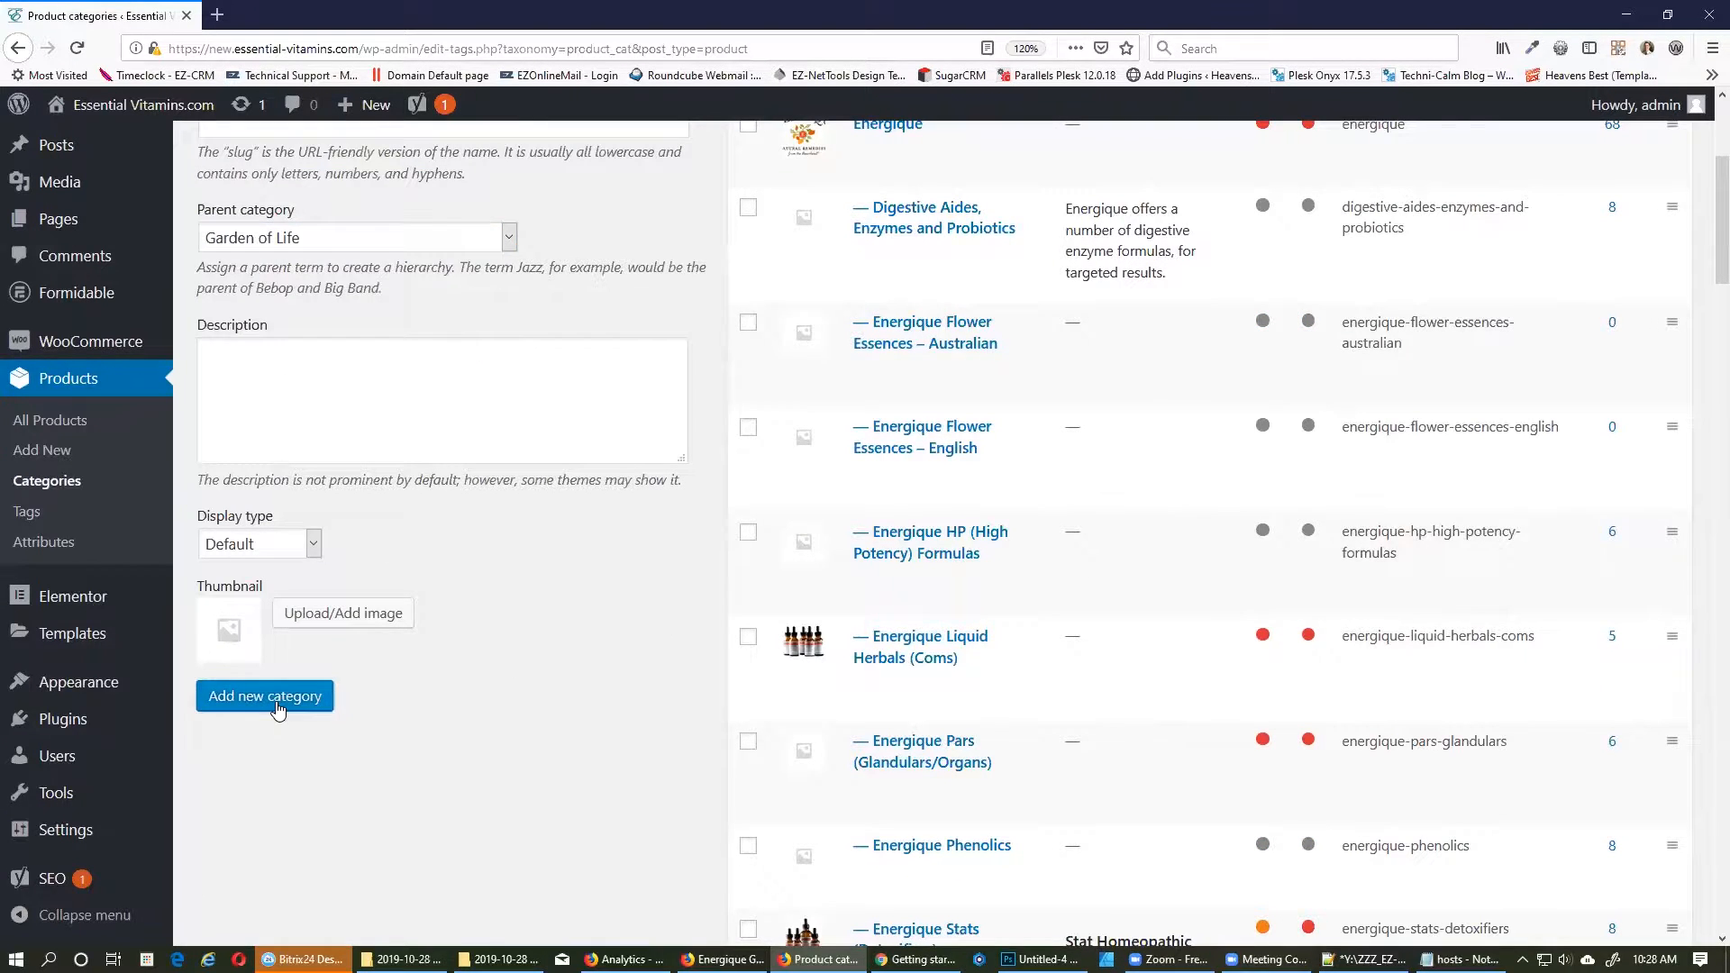
Open the Vit Plus category under Garden of Life for editing and set its parent category to None.
left_click_drag(1701, 165, 1703, 901)
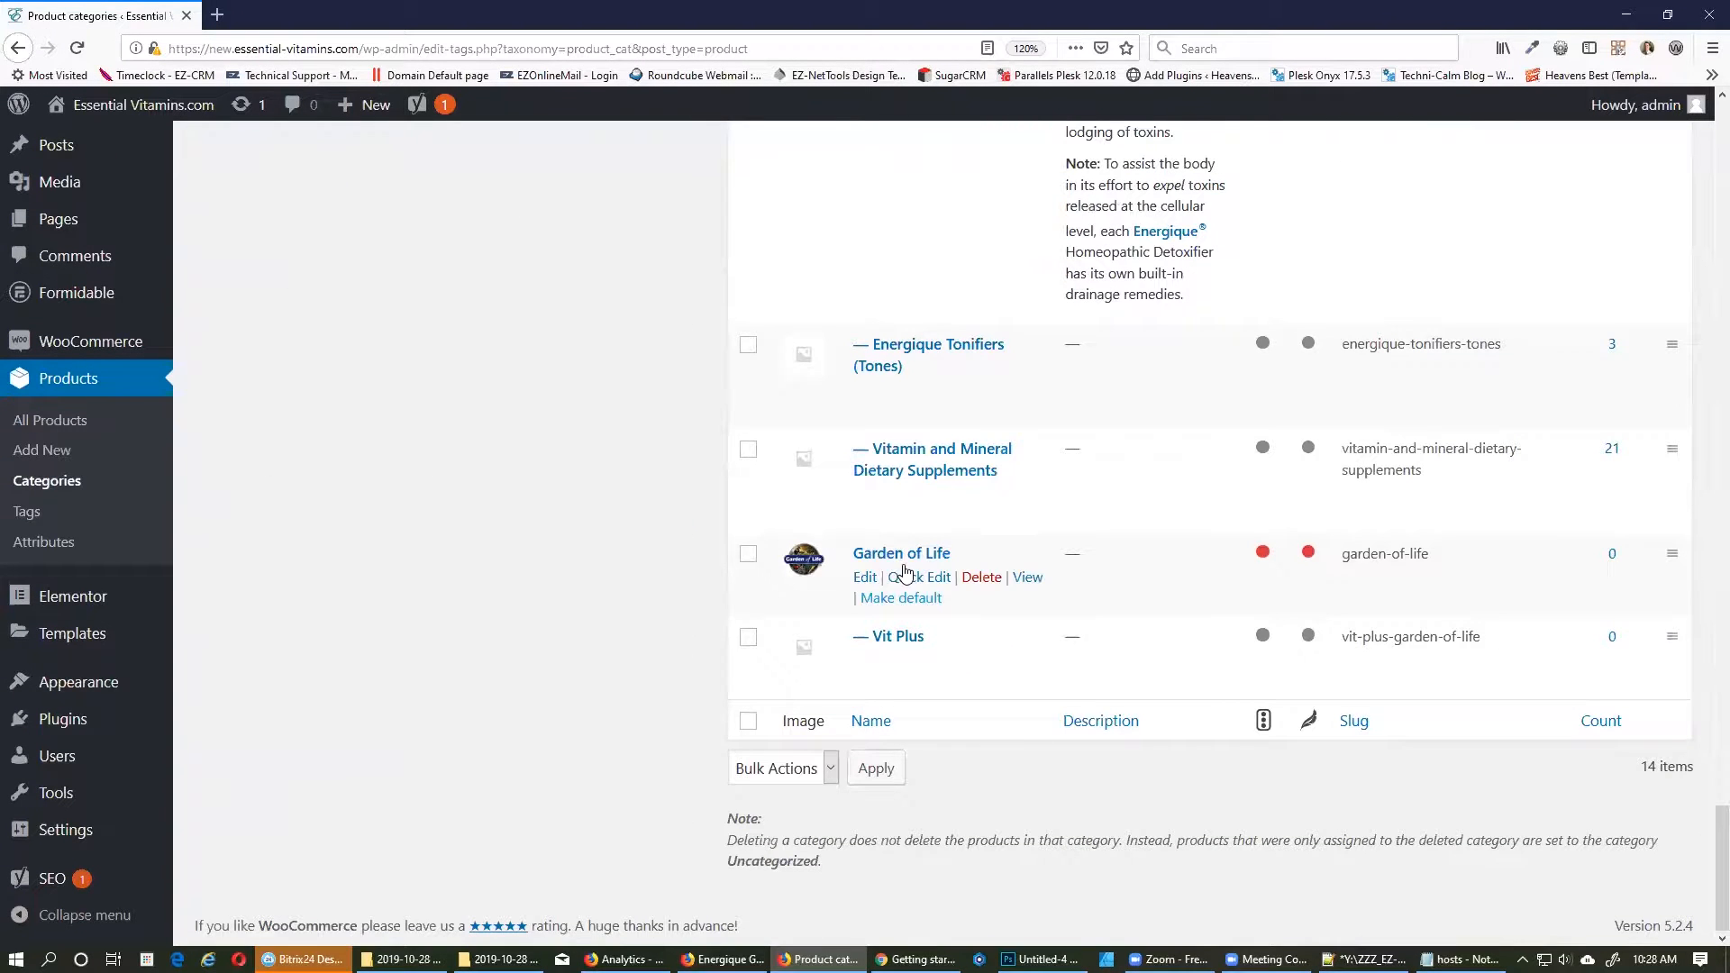
mouse_move(861, 647)
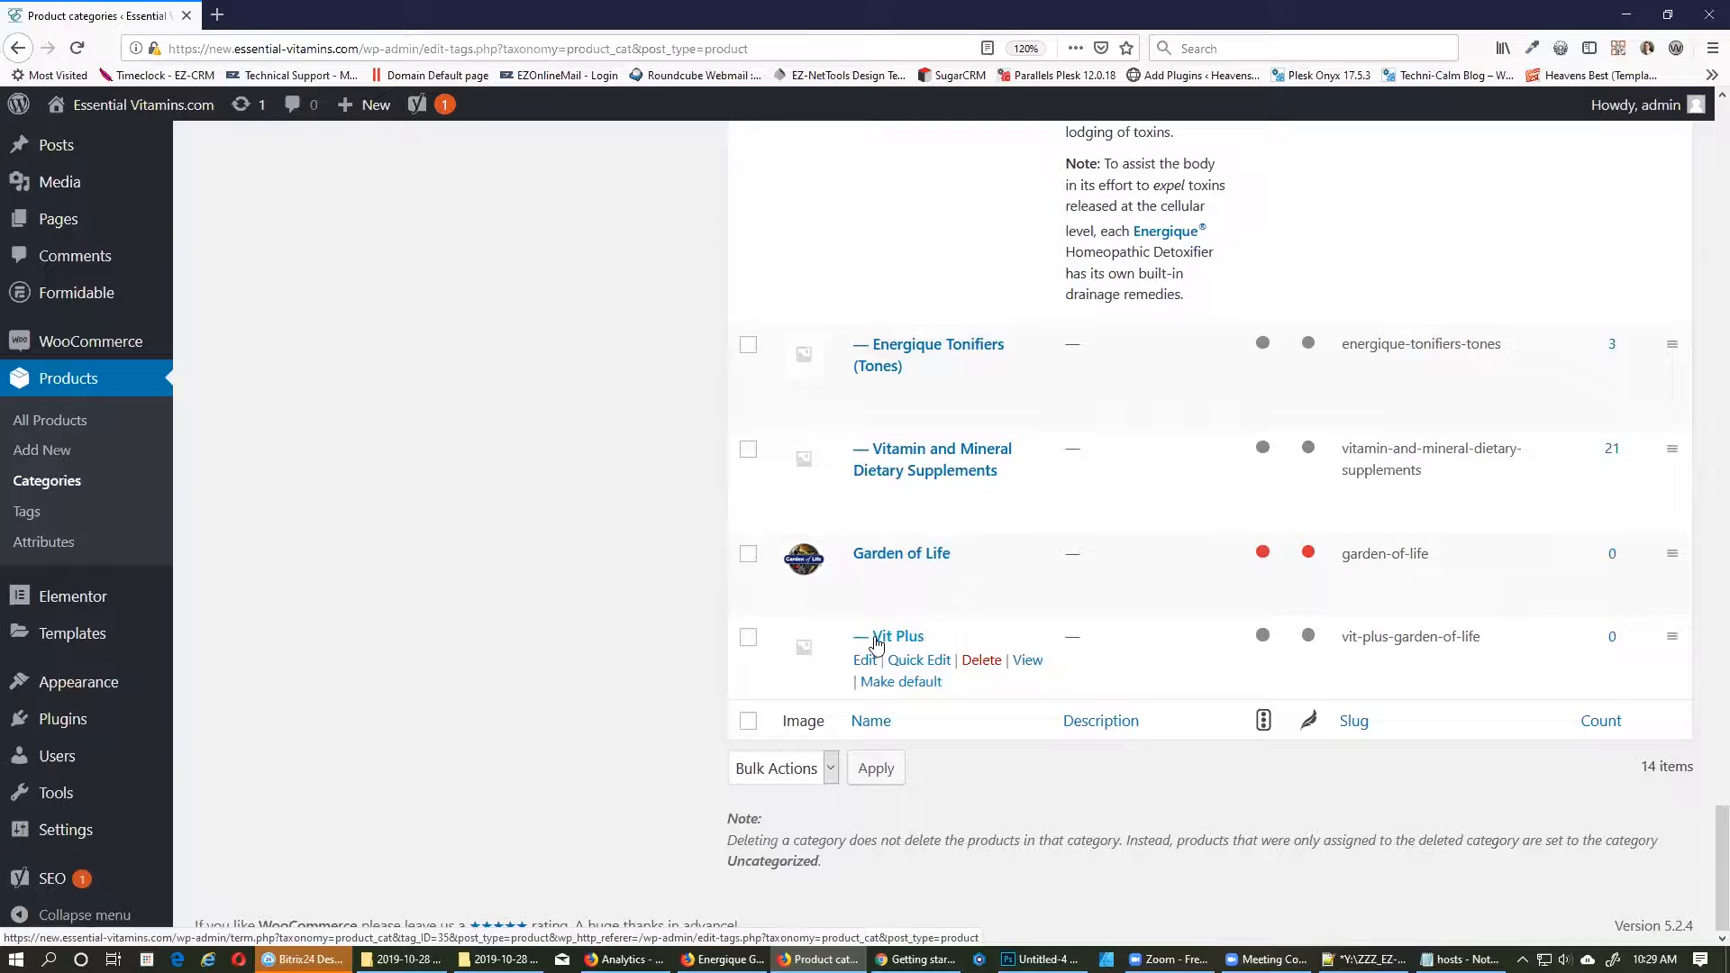
left_click(903, 639)
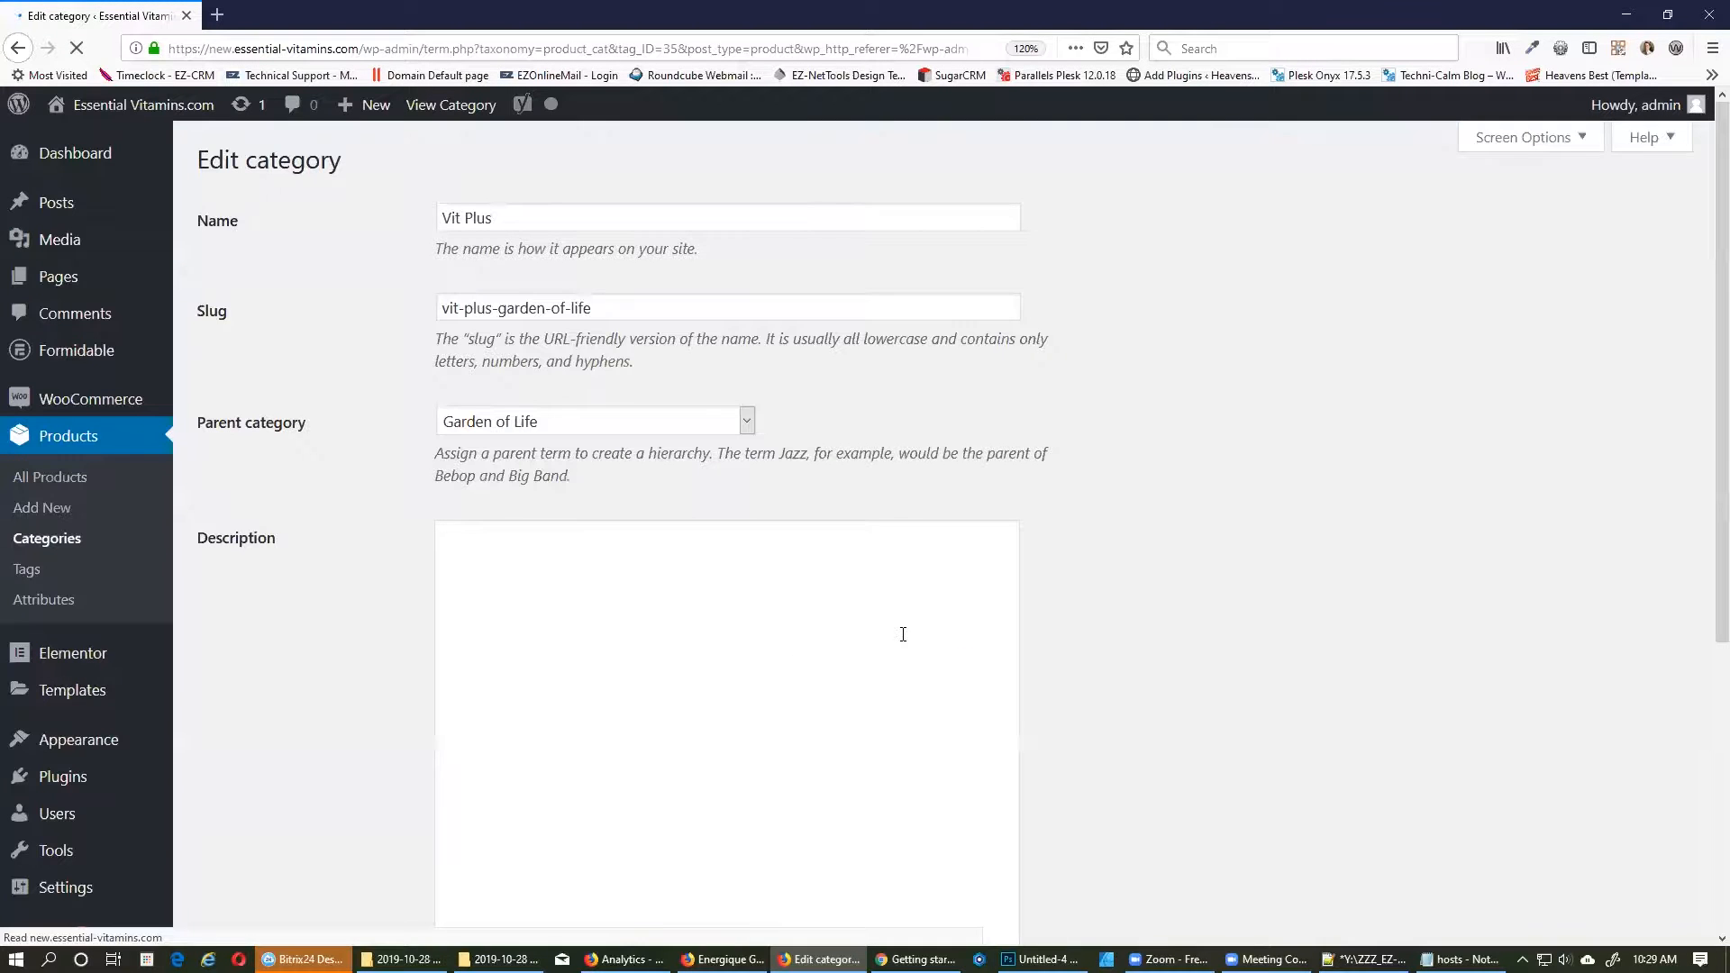
left_click(543, 687)
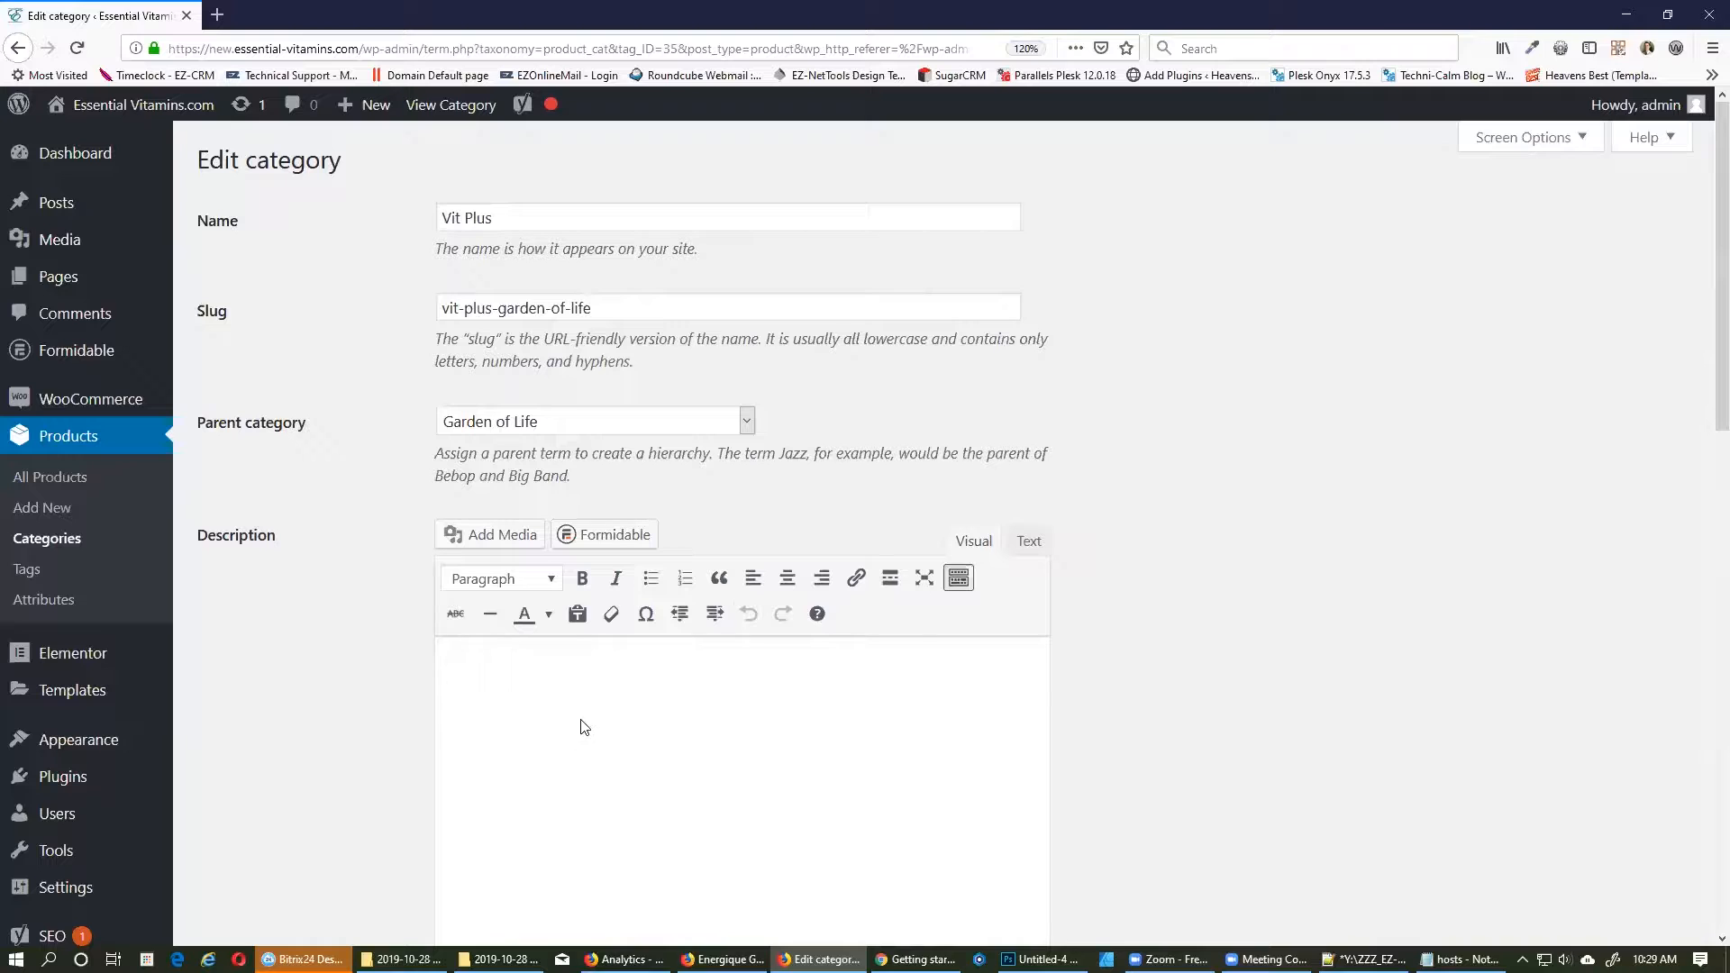
left_click(646, 422)
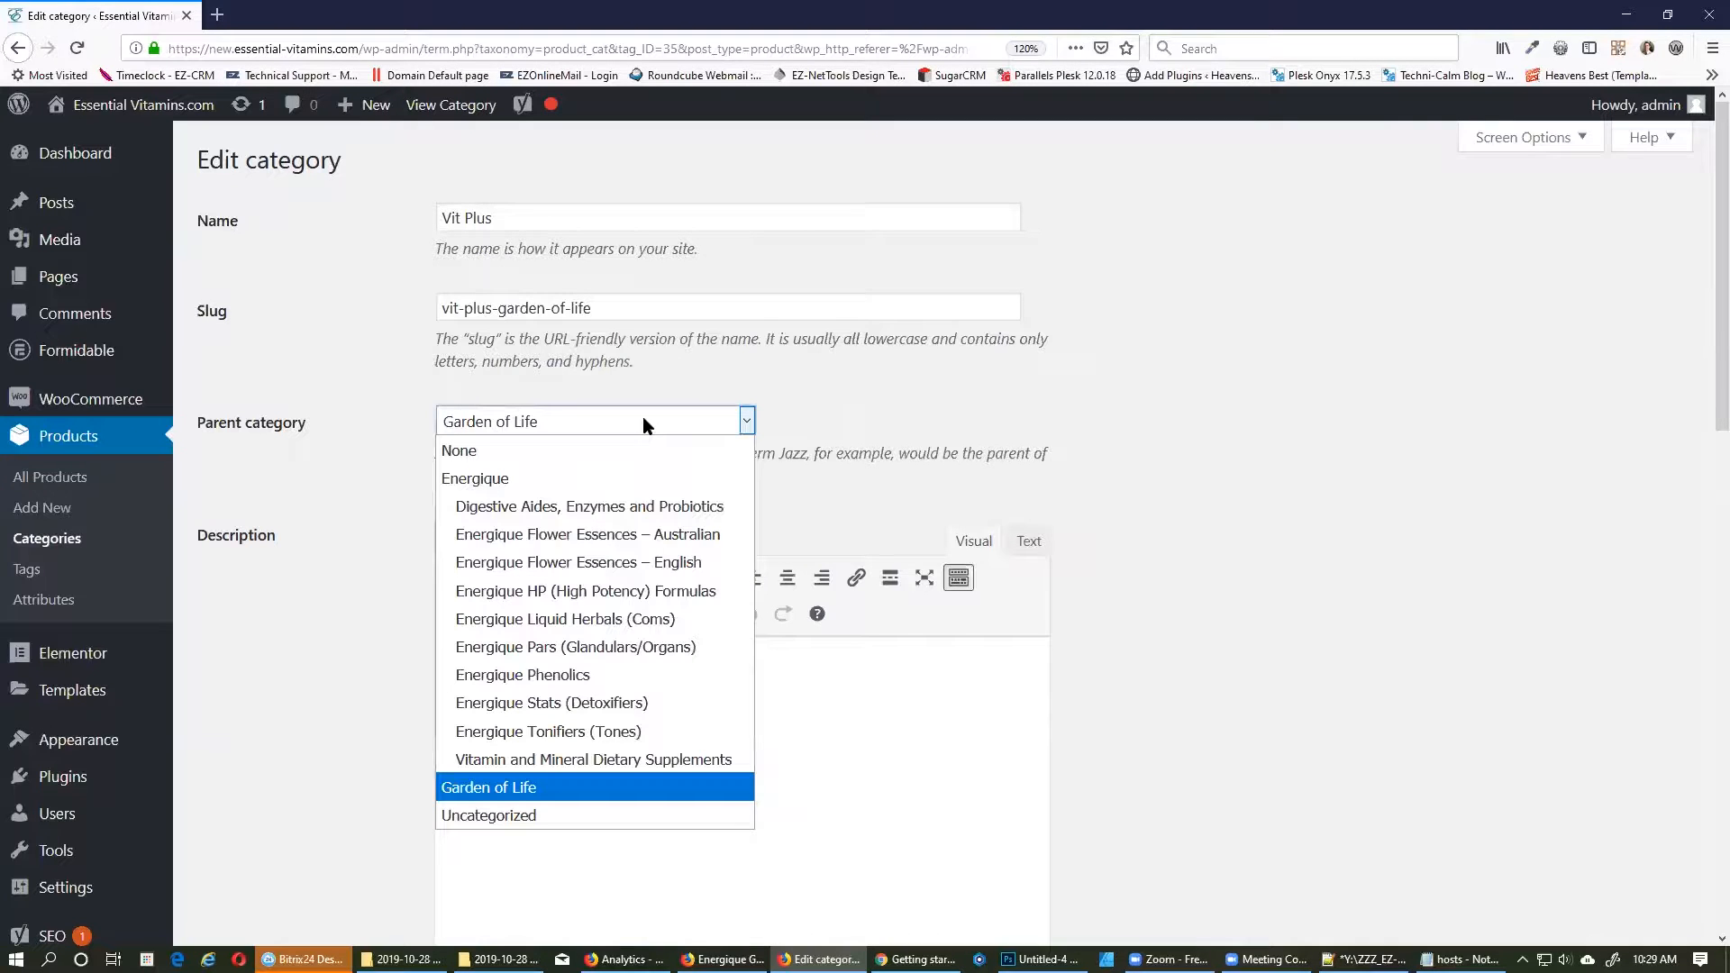
left_click(463, 452)
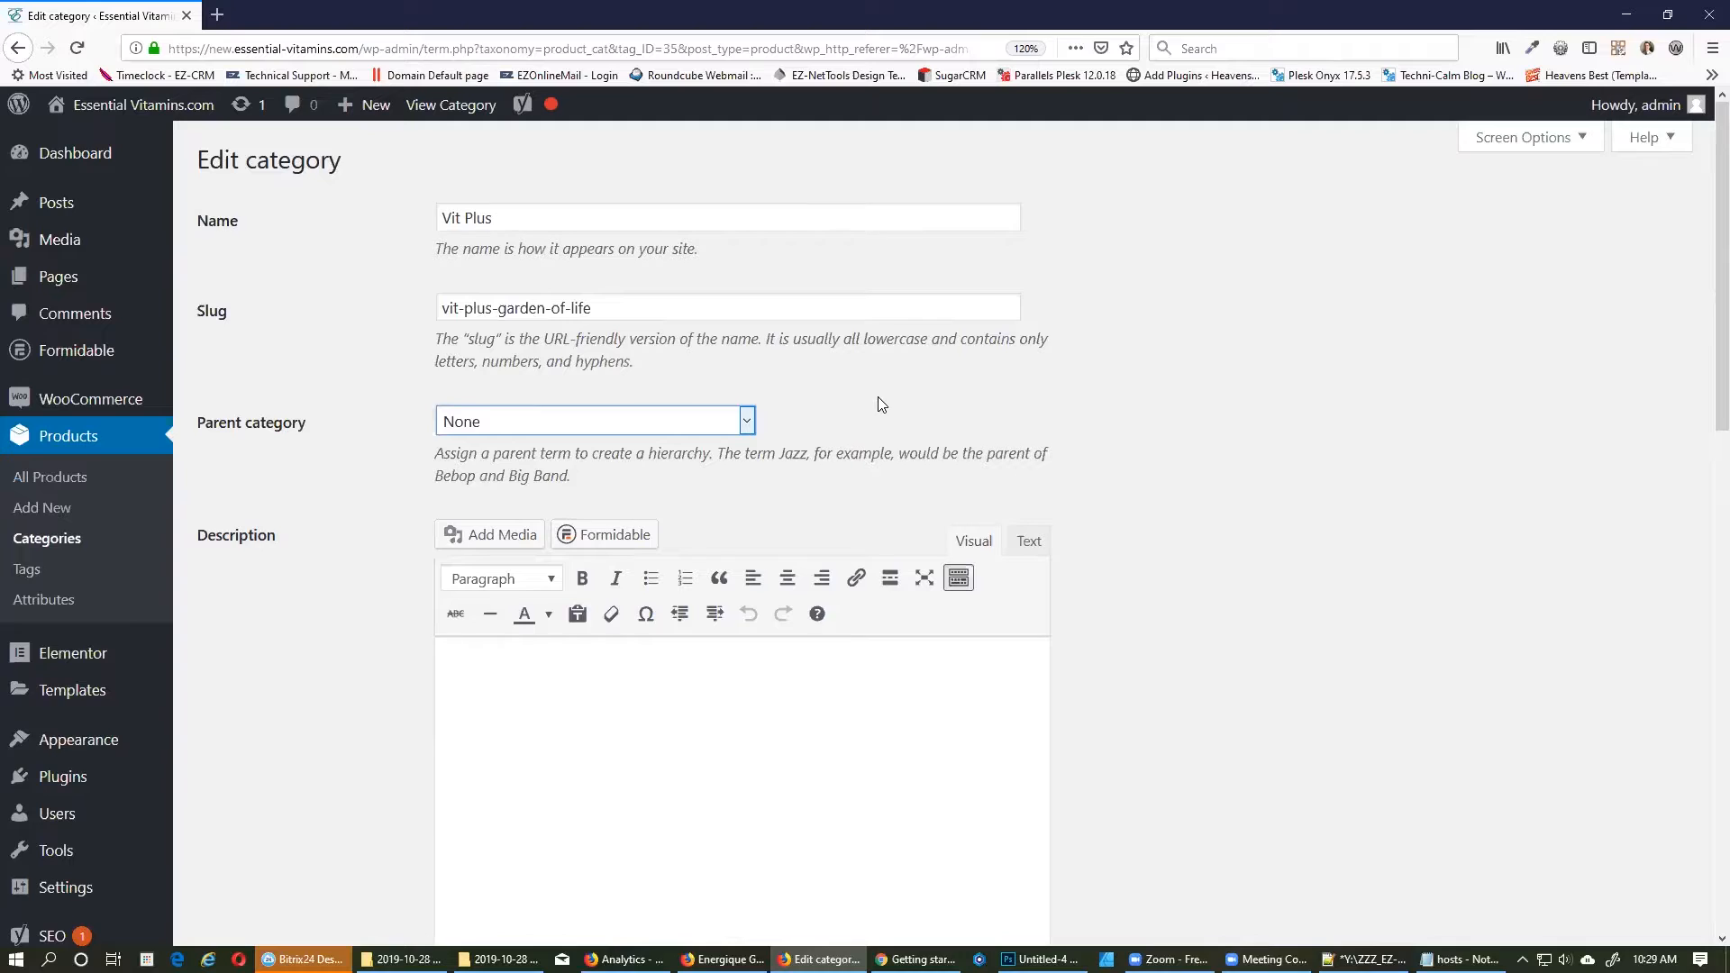
Enter "They are amazing" as the description of the Vit Plus category.
scroll(739, 442, "down", 3)
left_click(604, 441)
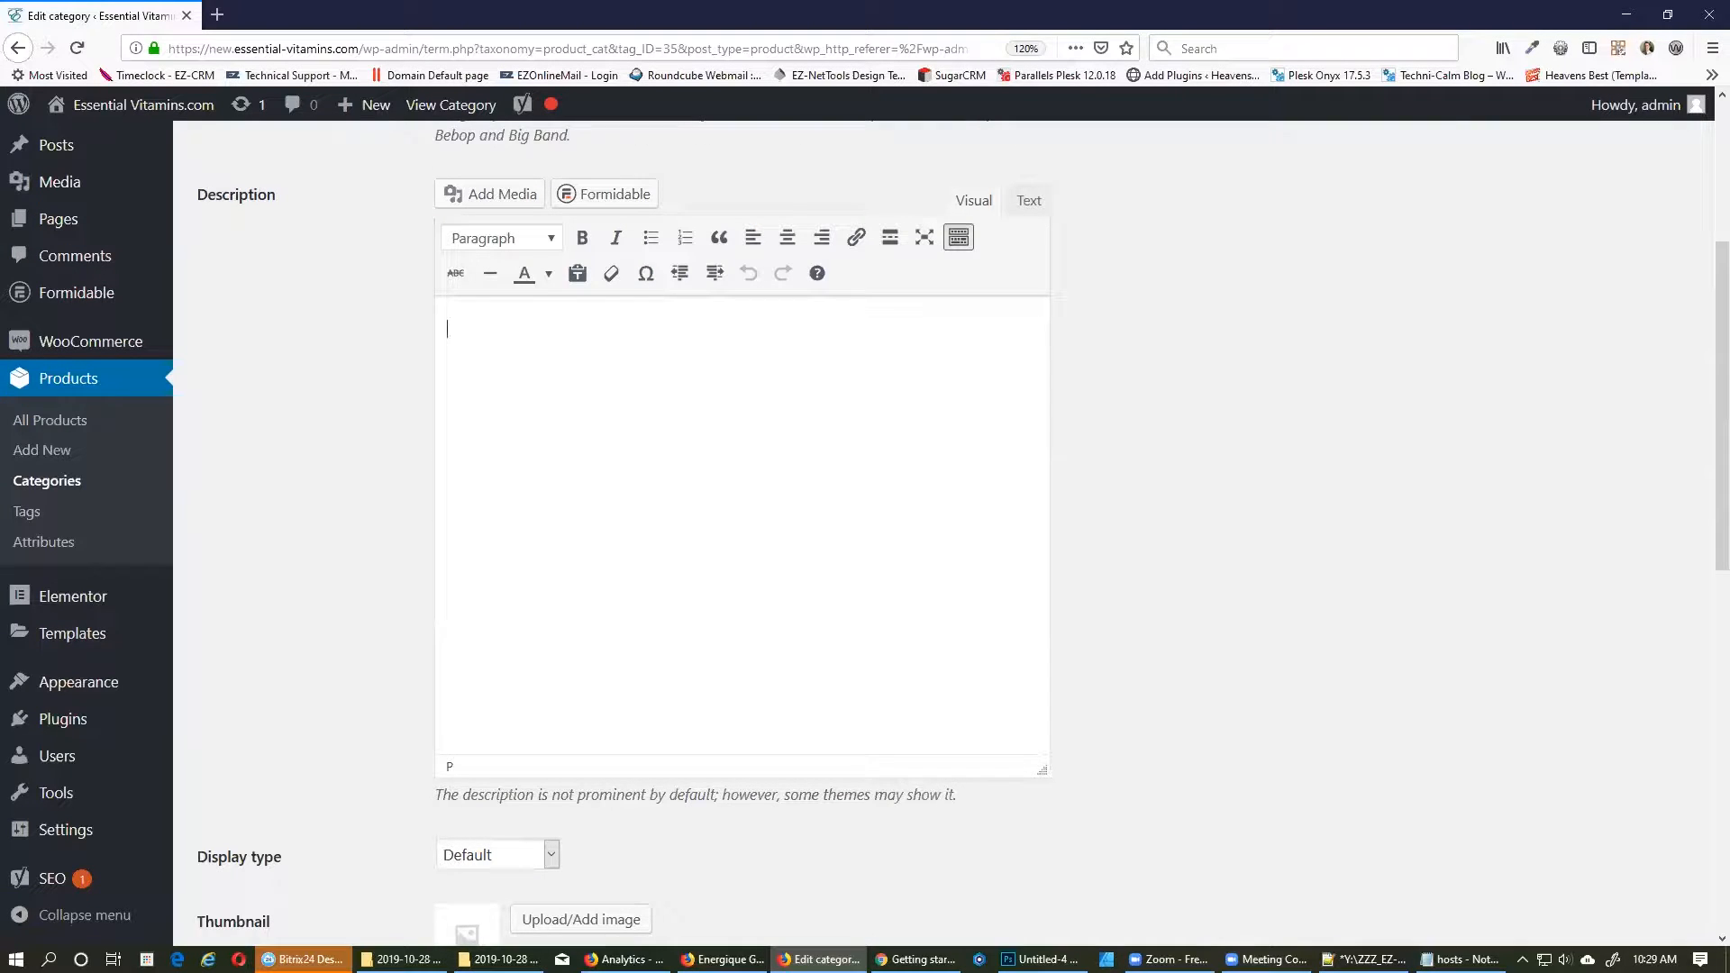
type("They are amazing")
Use the L-Taurine bottle image from the media library as the Vit Plus thumbnail and update the category.
scroll(818, 582, "down", 3)
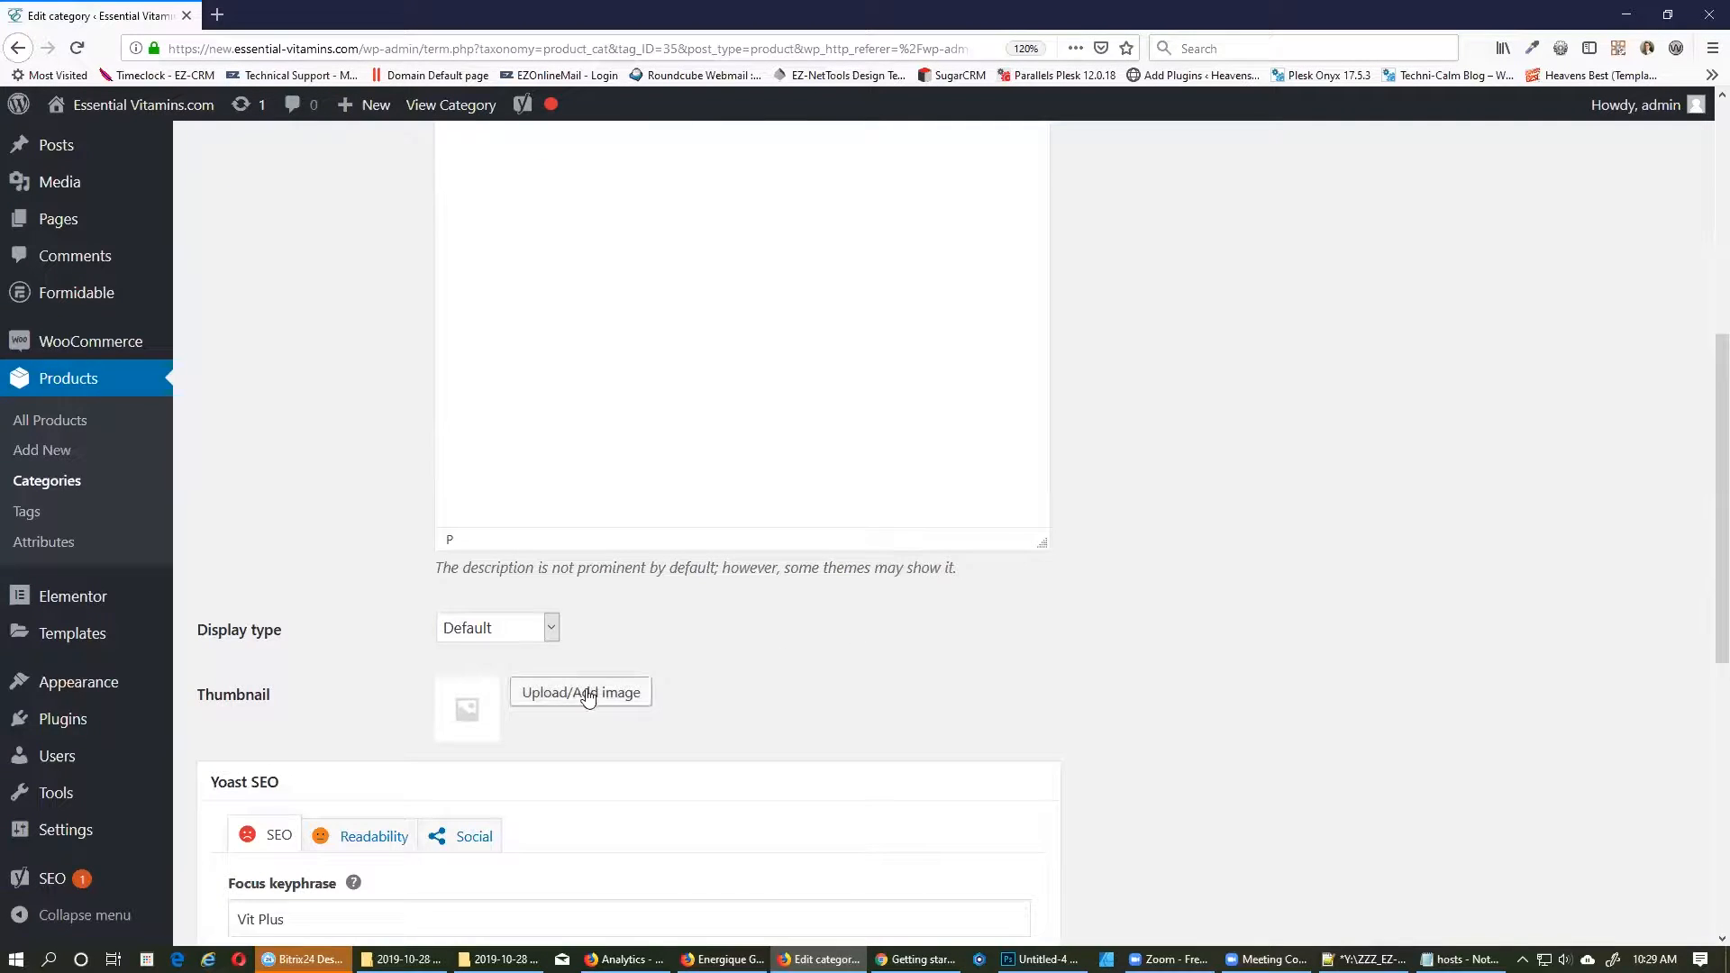
left_click(588, 694)
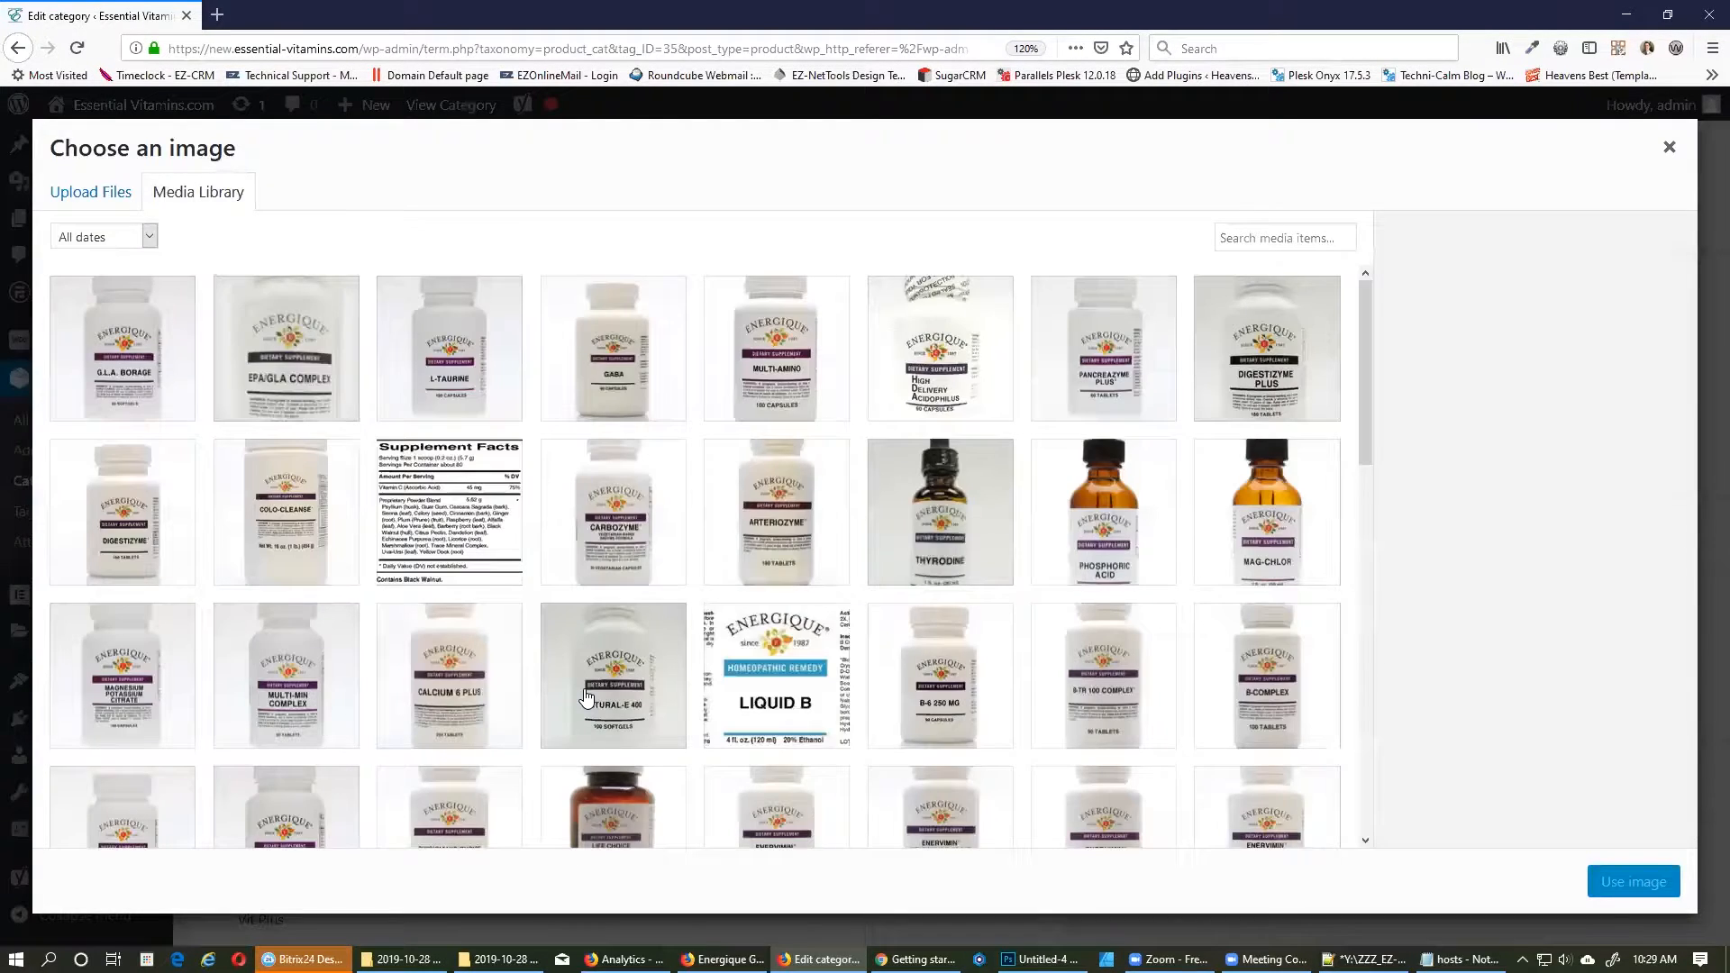
left_click(452, 343)
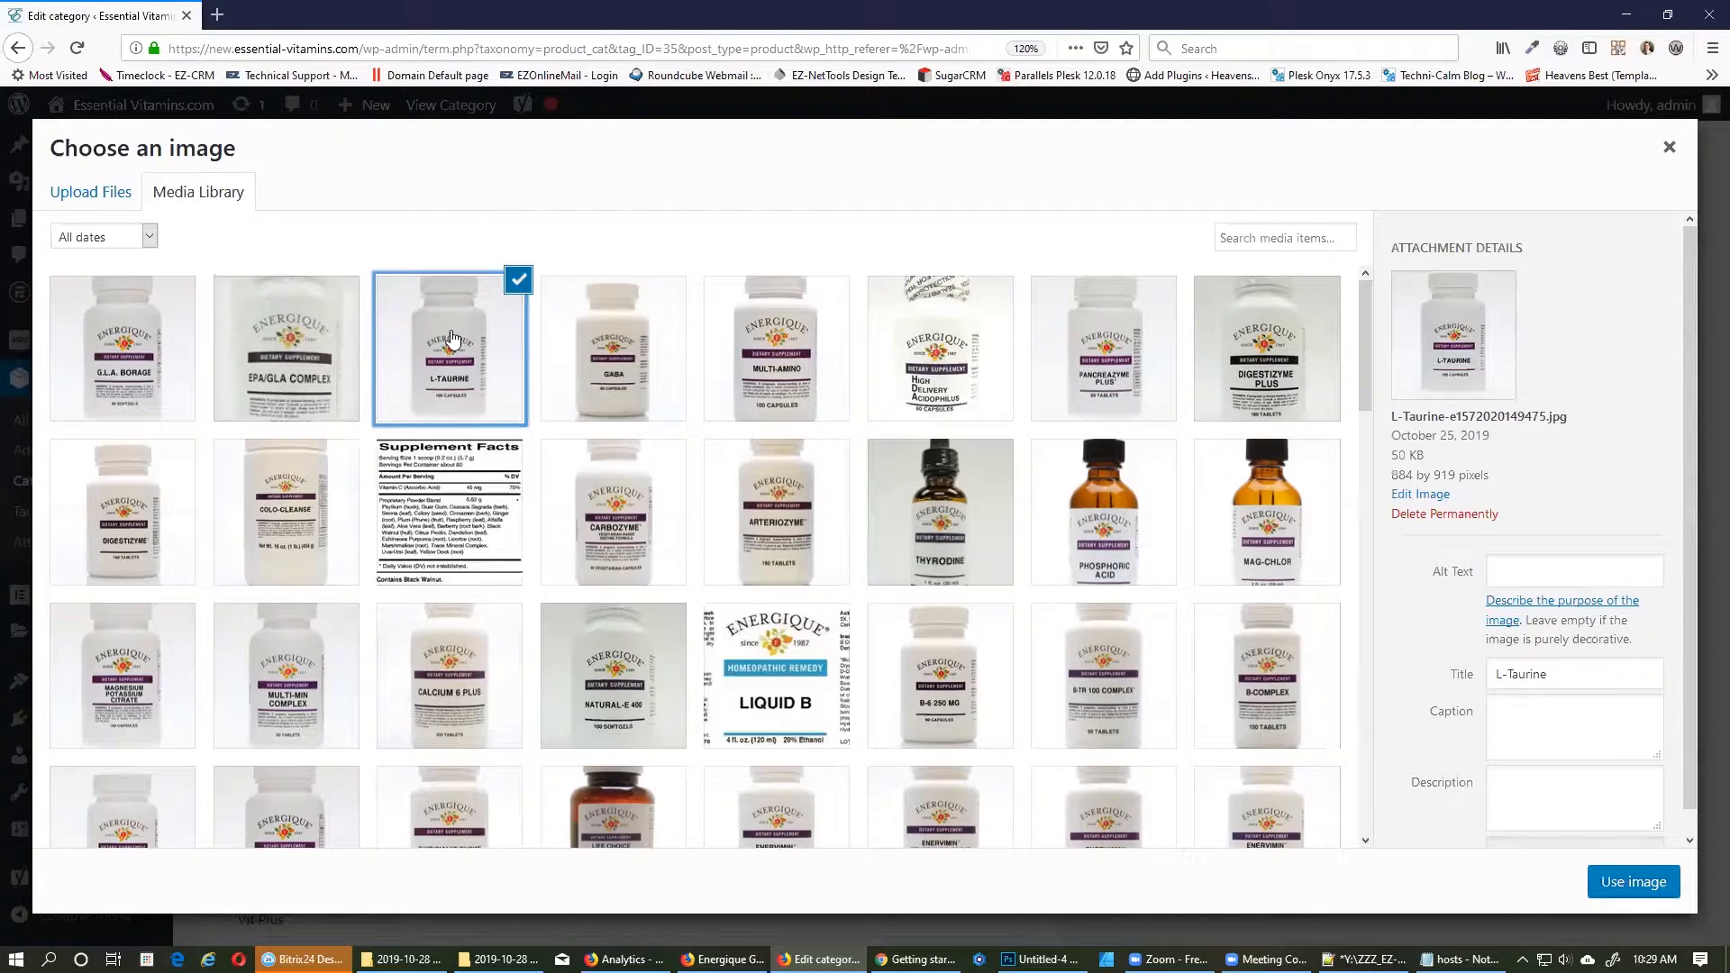
left_click(1653, 883)
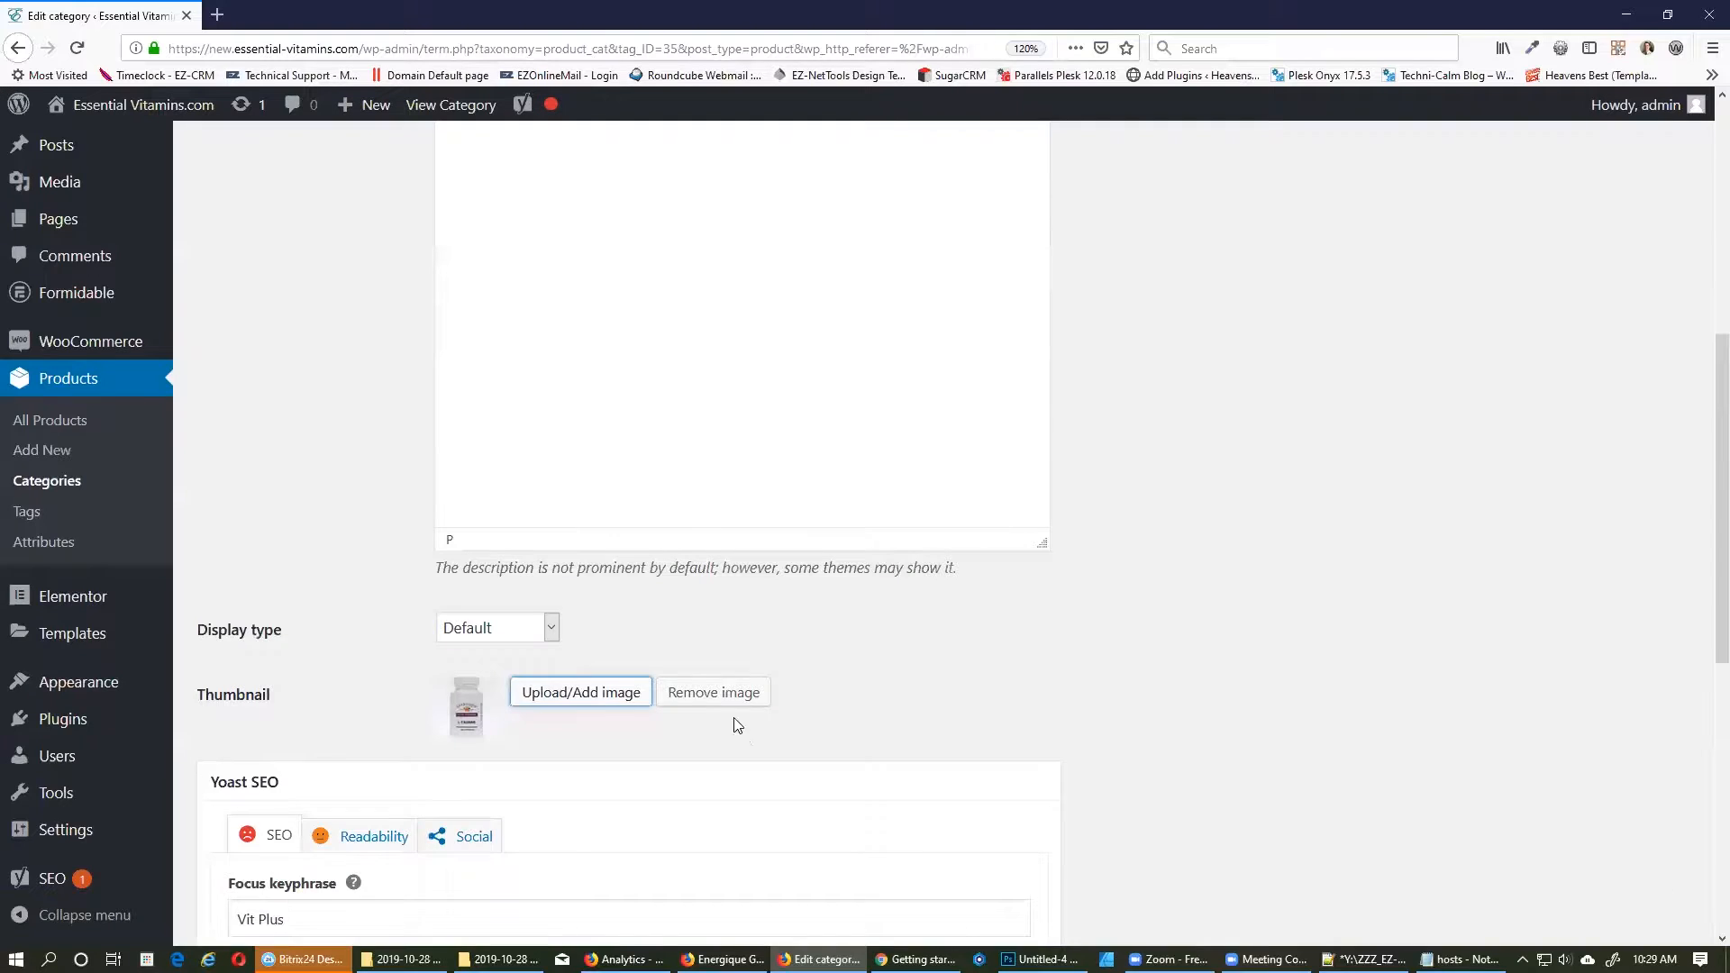
scroll(1037, 544, "down", 7)
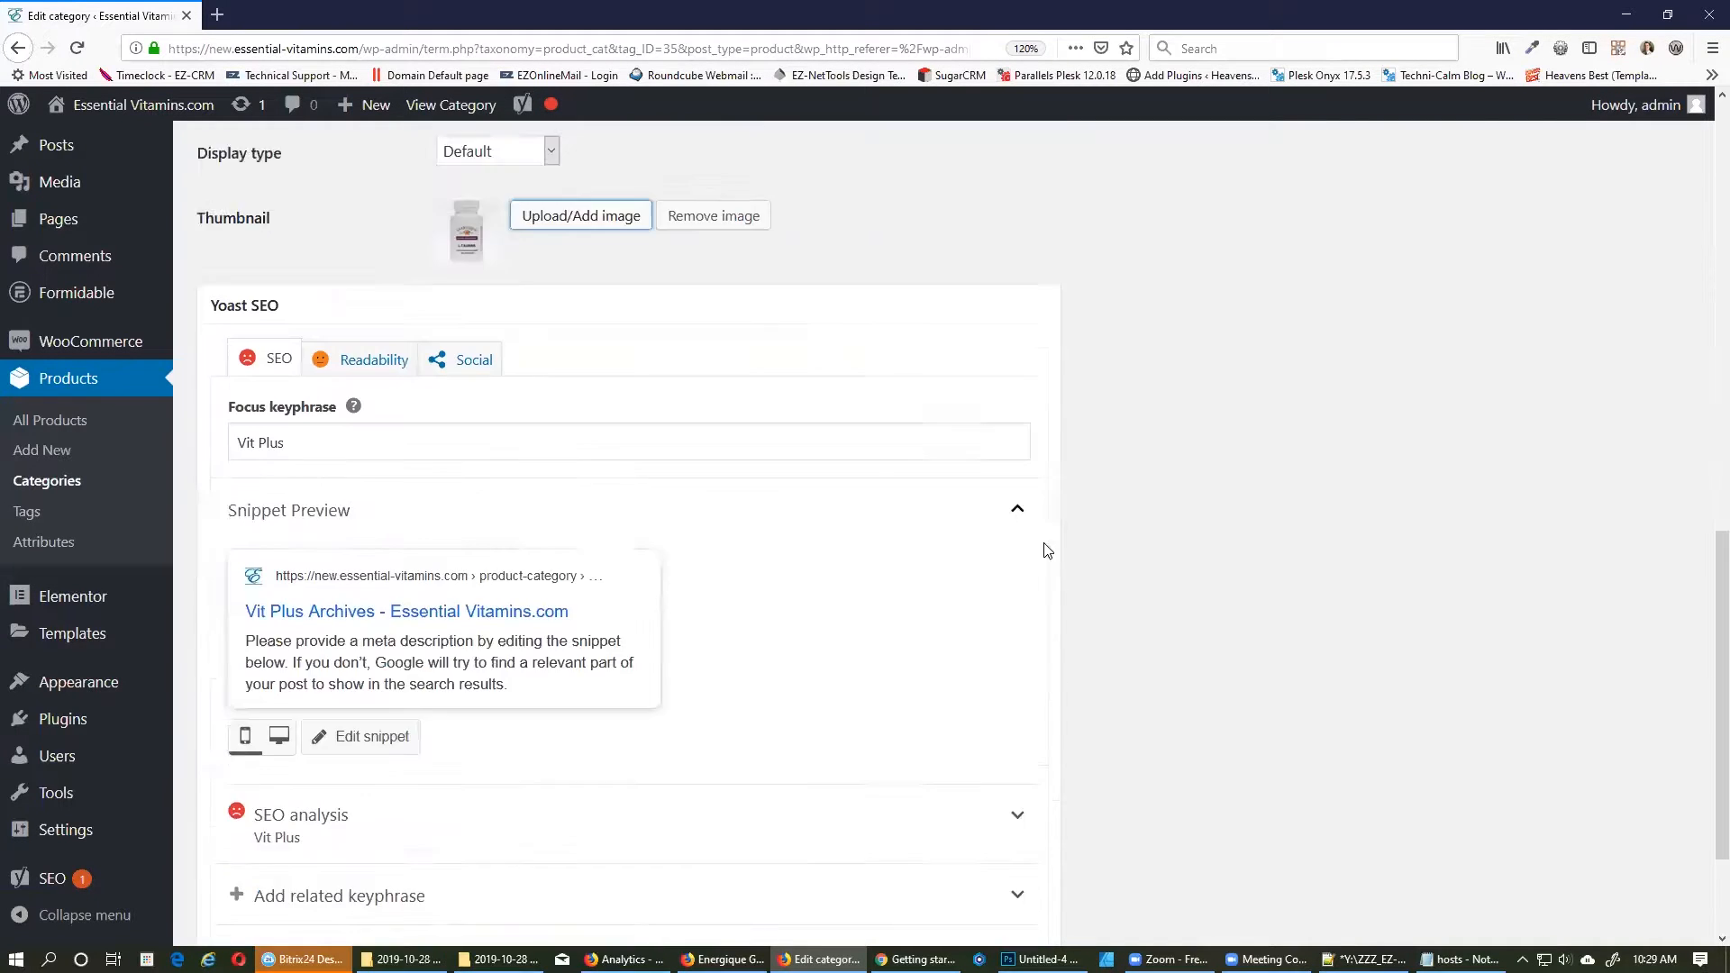
left_click(231, 863)
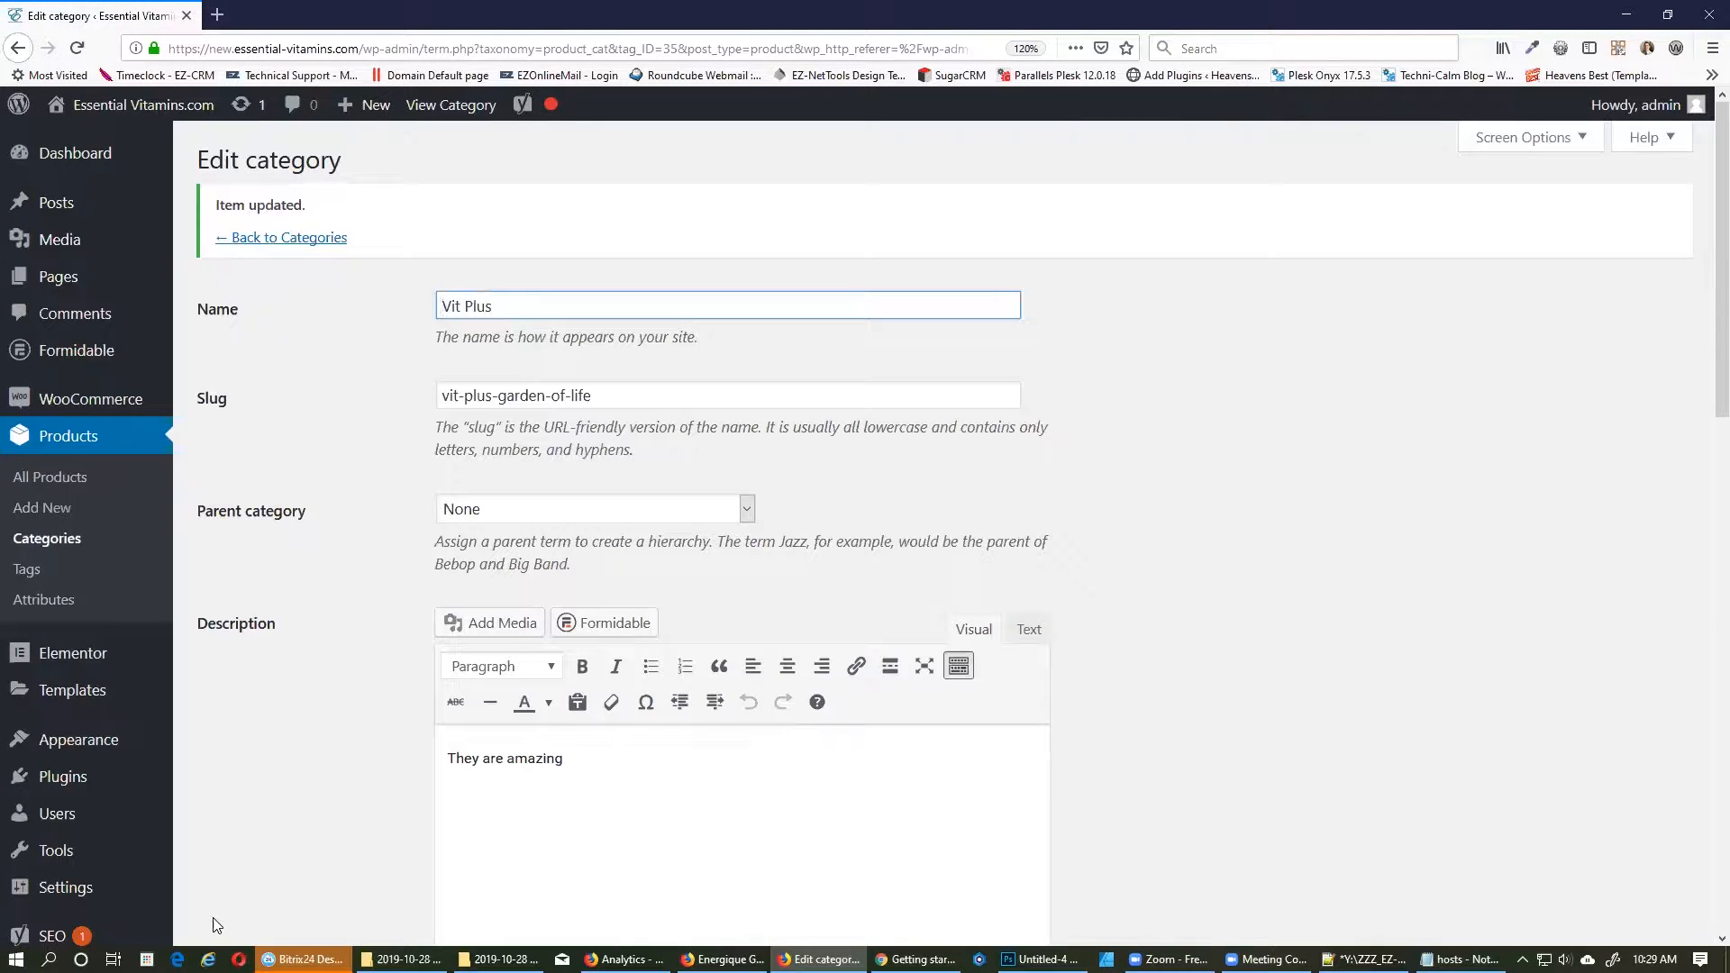
View the Vit Plus category's public page, then return to its edit form and check the settings.
left_click(420, 107)
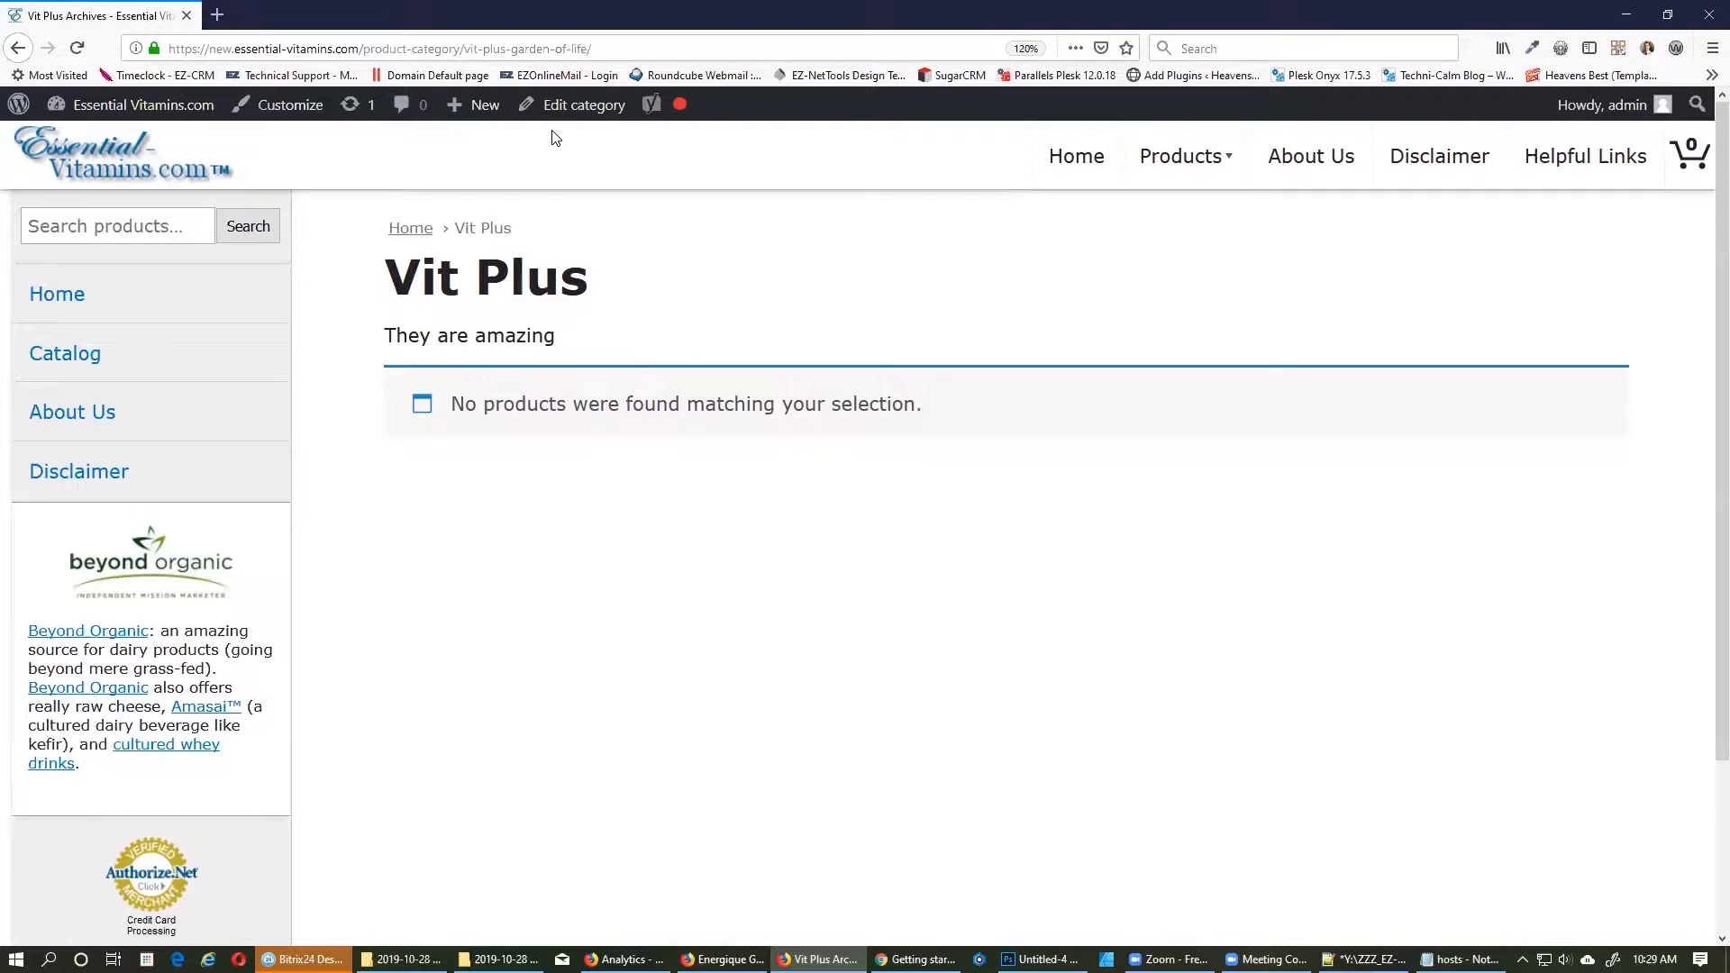
left_click(560, 106)
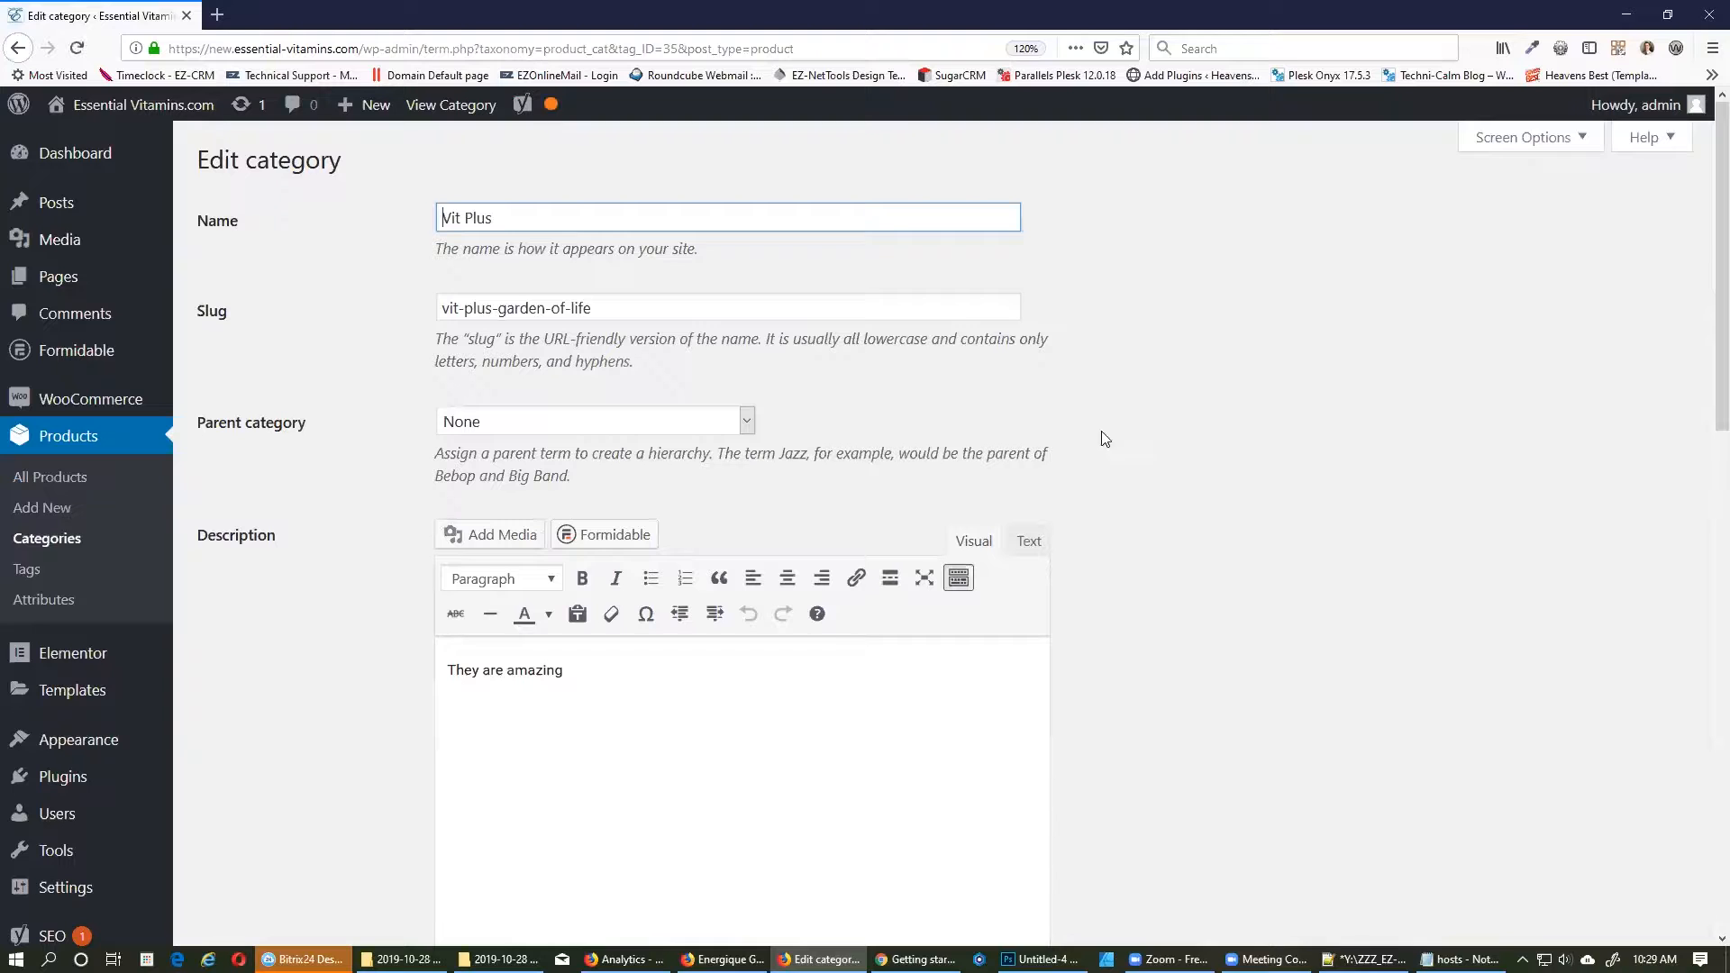
scroll(771, 463, "down", 8)
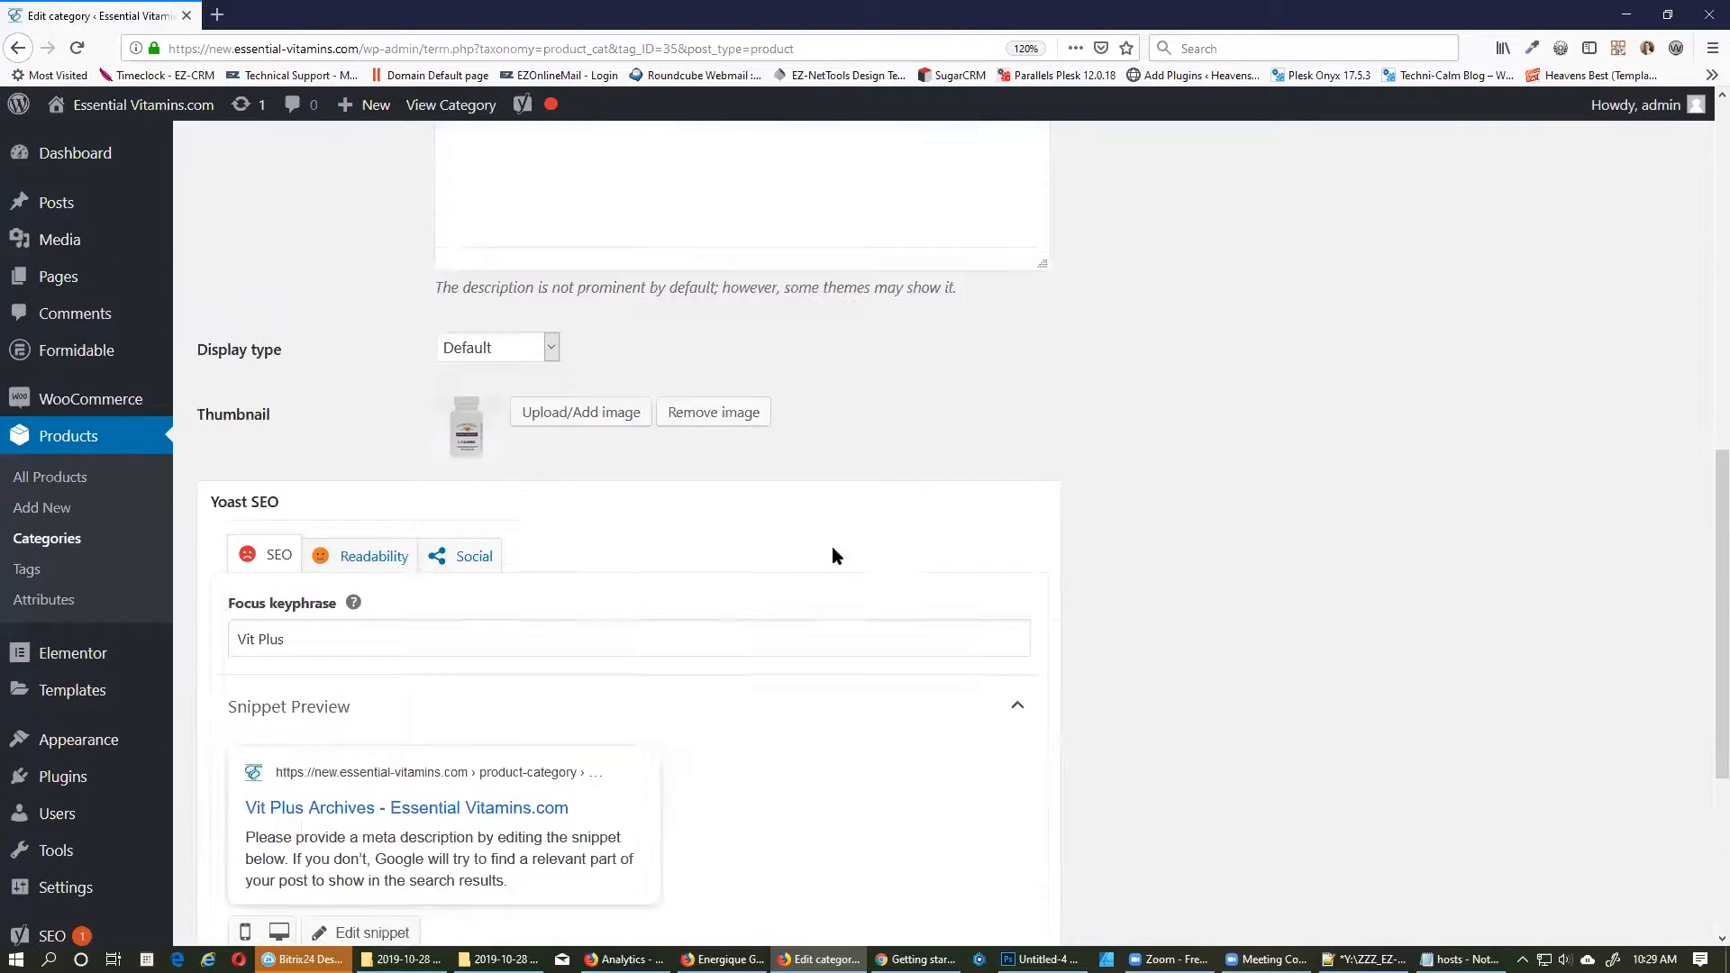
scroll(784, 549, "up", 8)
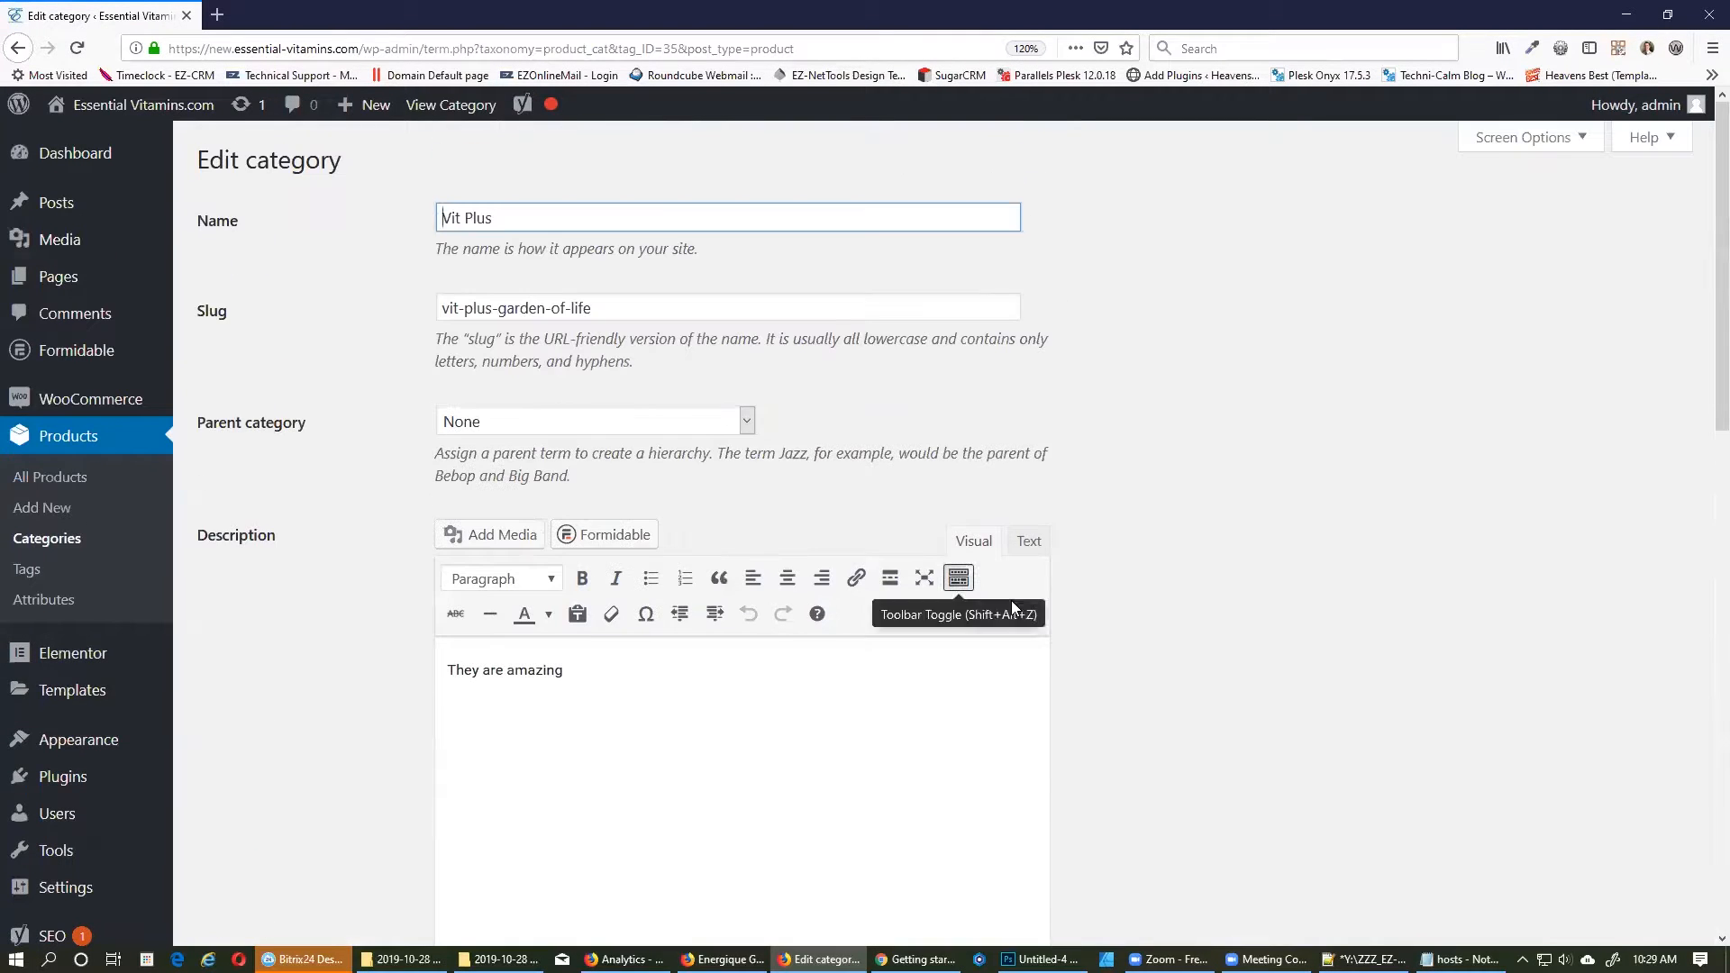
Go back to the product categories list and view the products assigned to Digestive Aides, Enzymes and Probiotics.
left_click(40, 546)
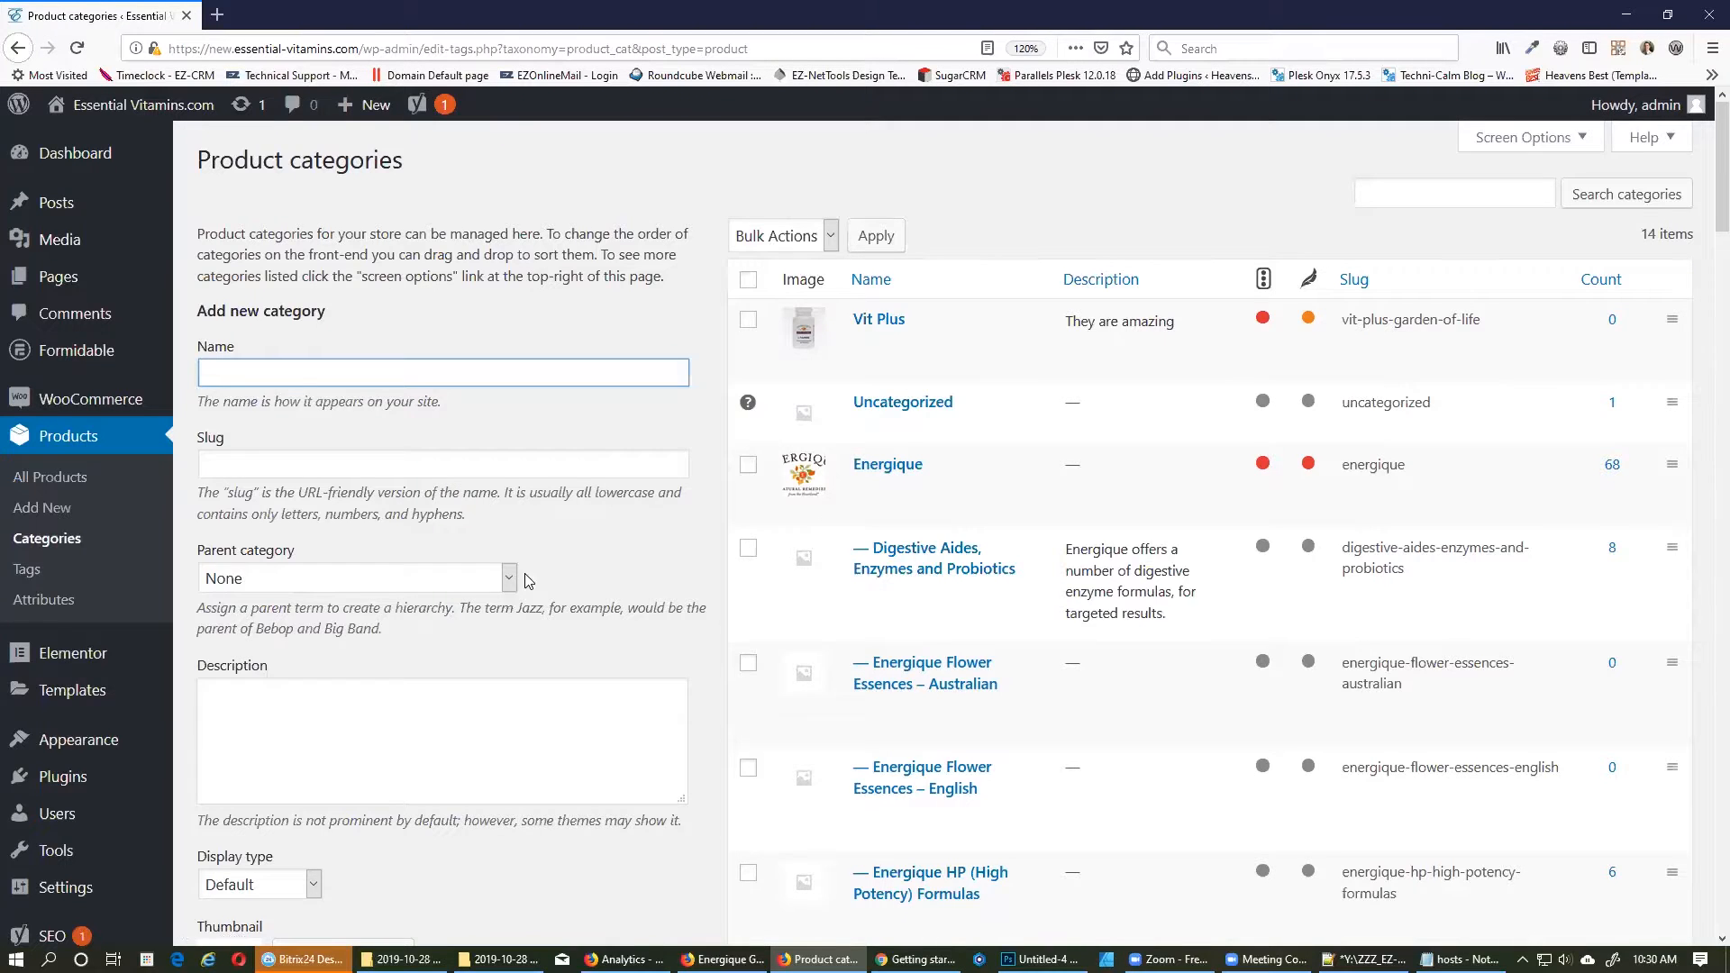
scroll(532, 572, "down", 4)
scroll(631, 532, "up", 1)
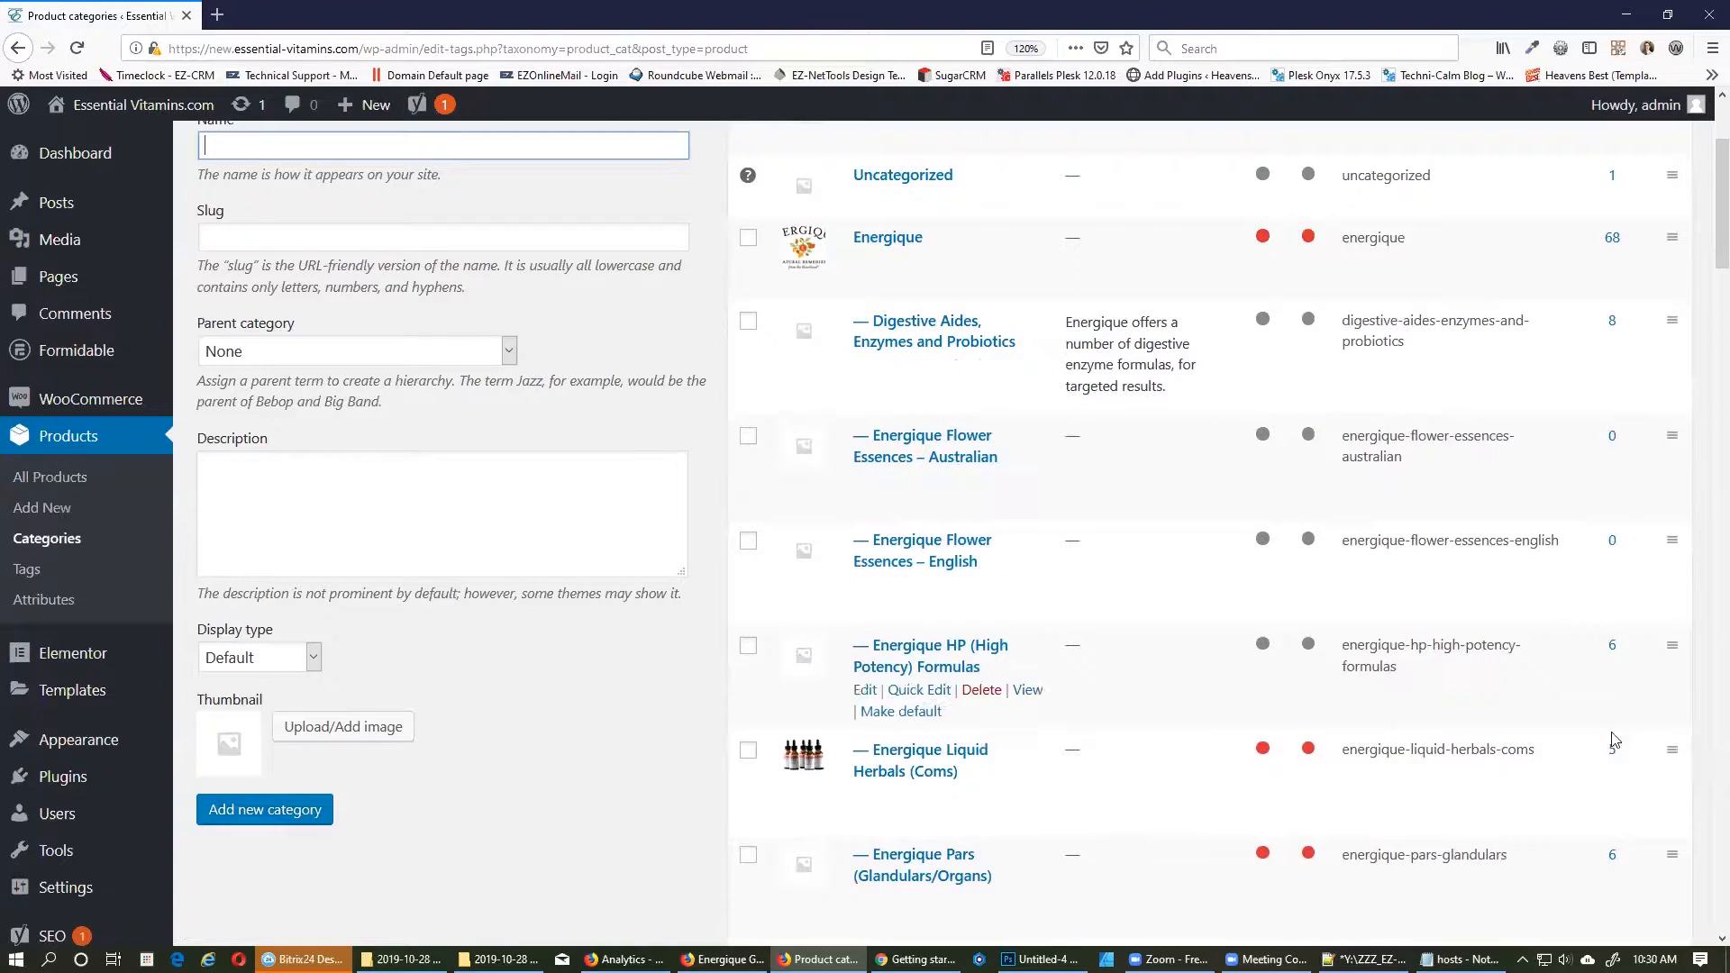
scroll(1631, 448, "up", 2)
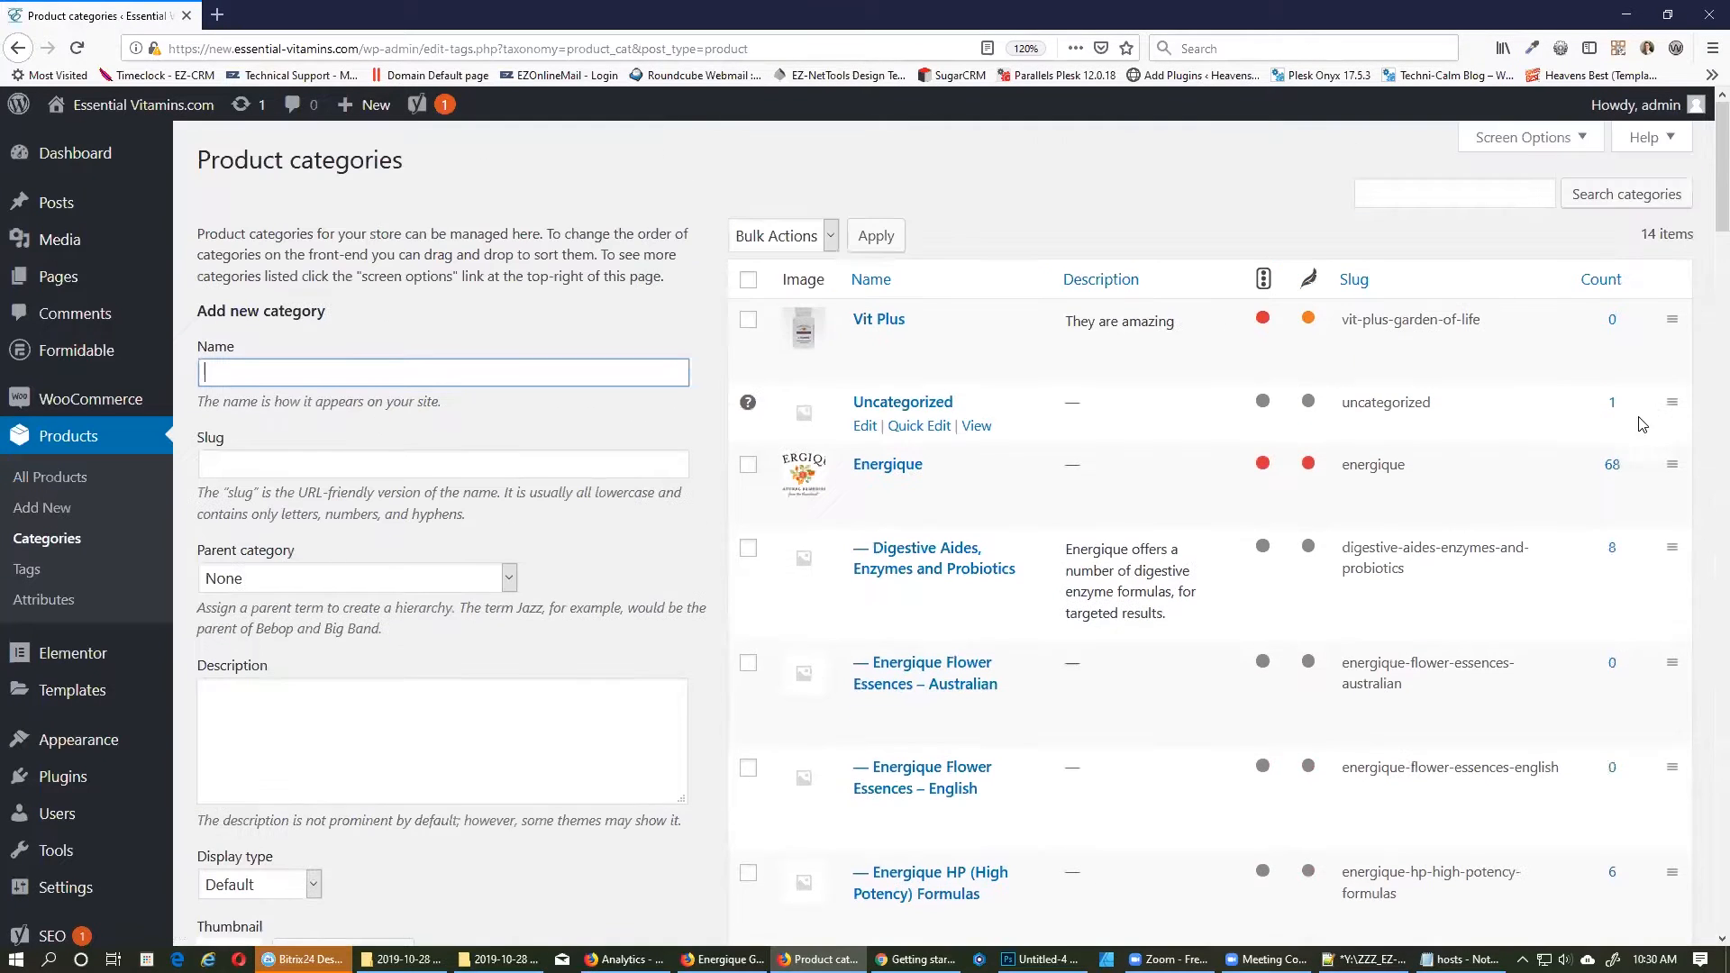
left_click(1613, 552)
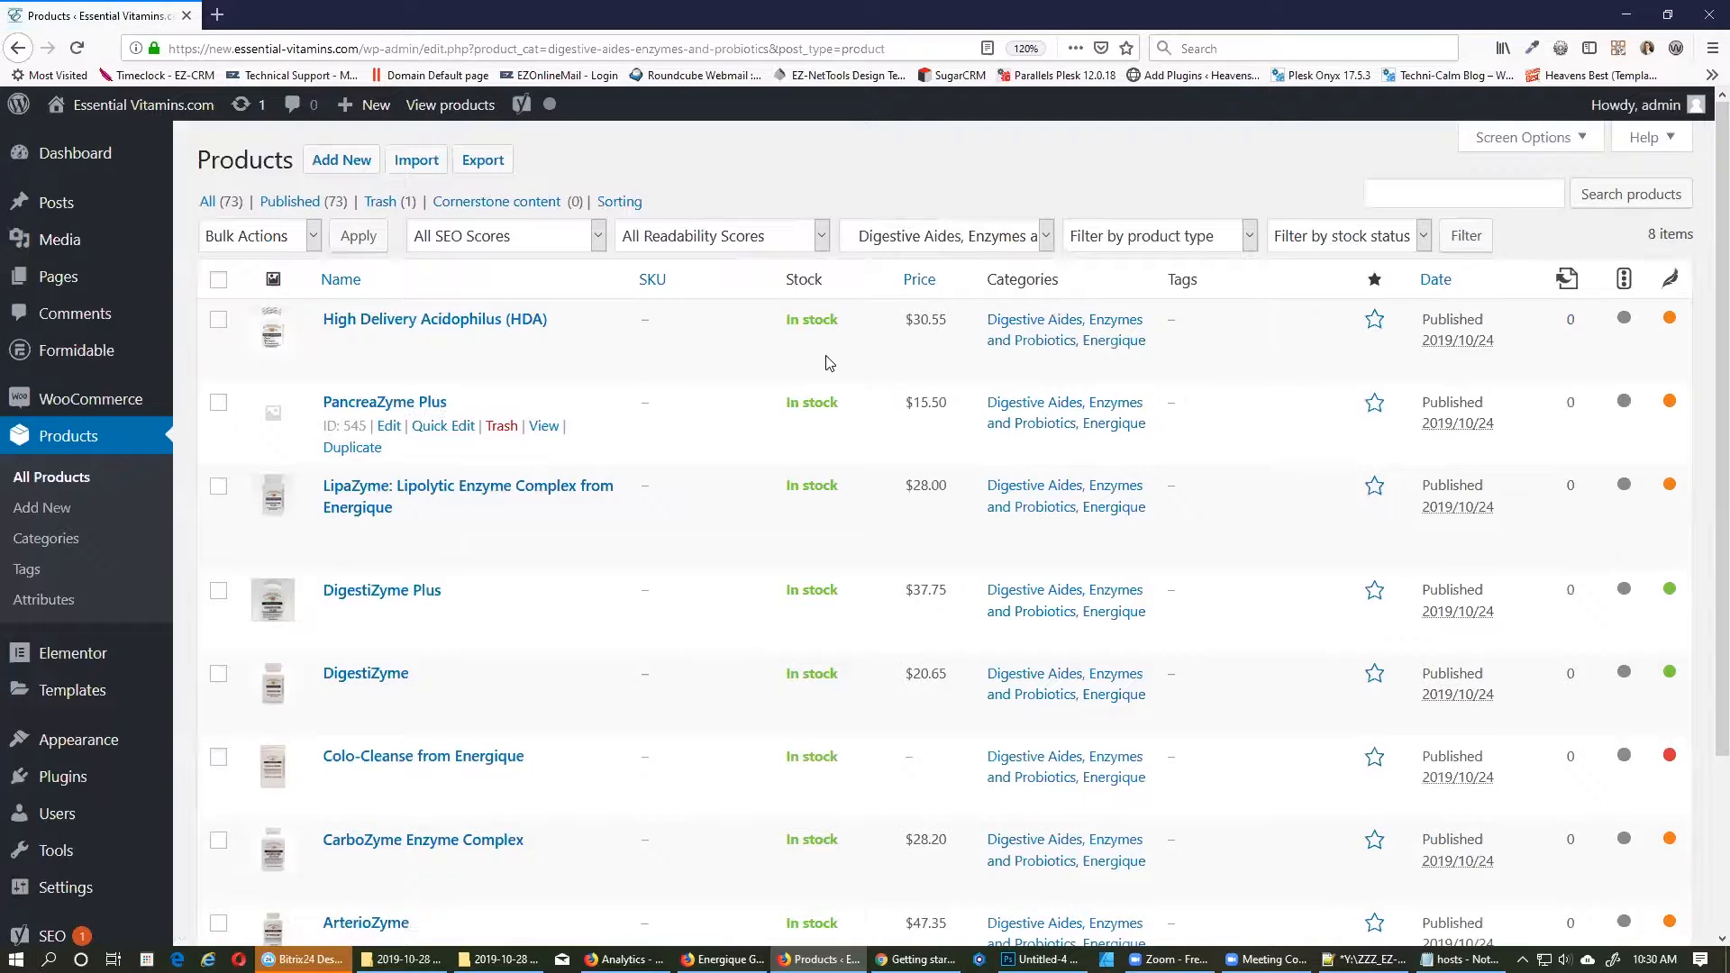
scroll(822, 383, "down", 3)
scroll(818, 434, "up", 2)
Return to the product categories list and move Vit Plus directly below Uncategorized in the order.
left_click(43, 541)
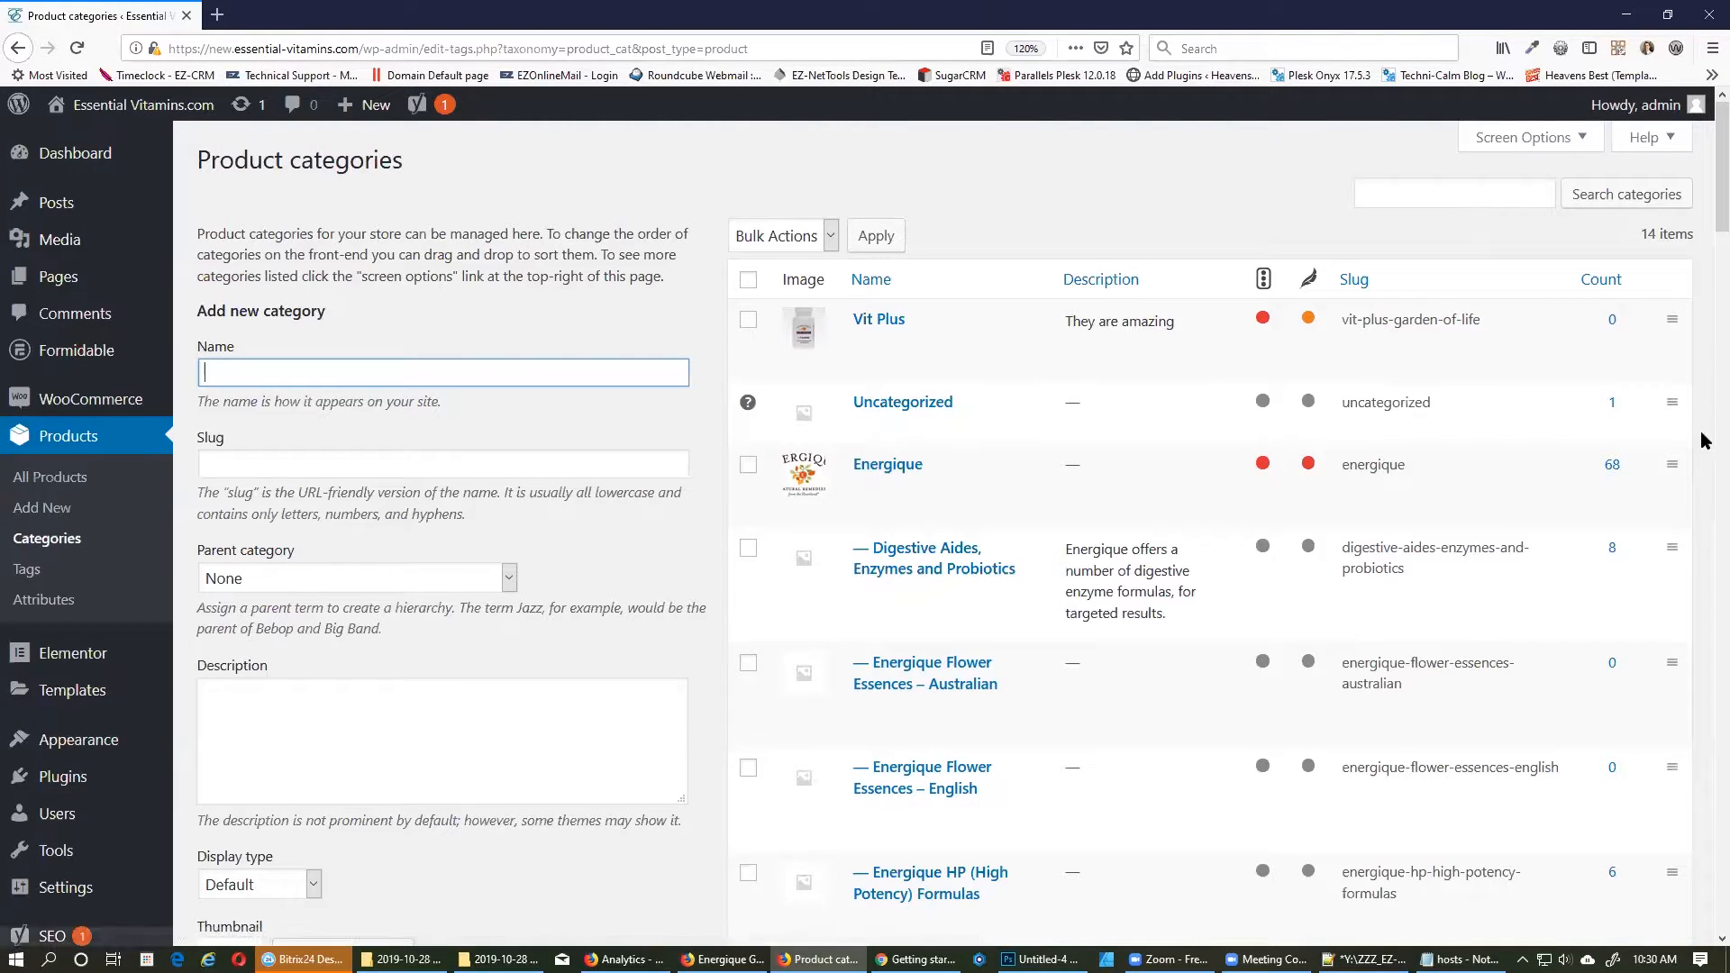
mouse_move(1668, 311)
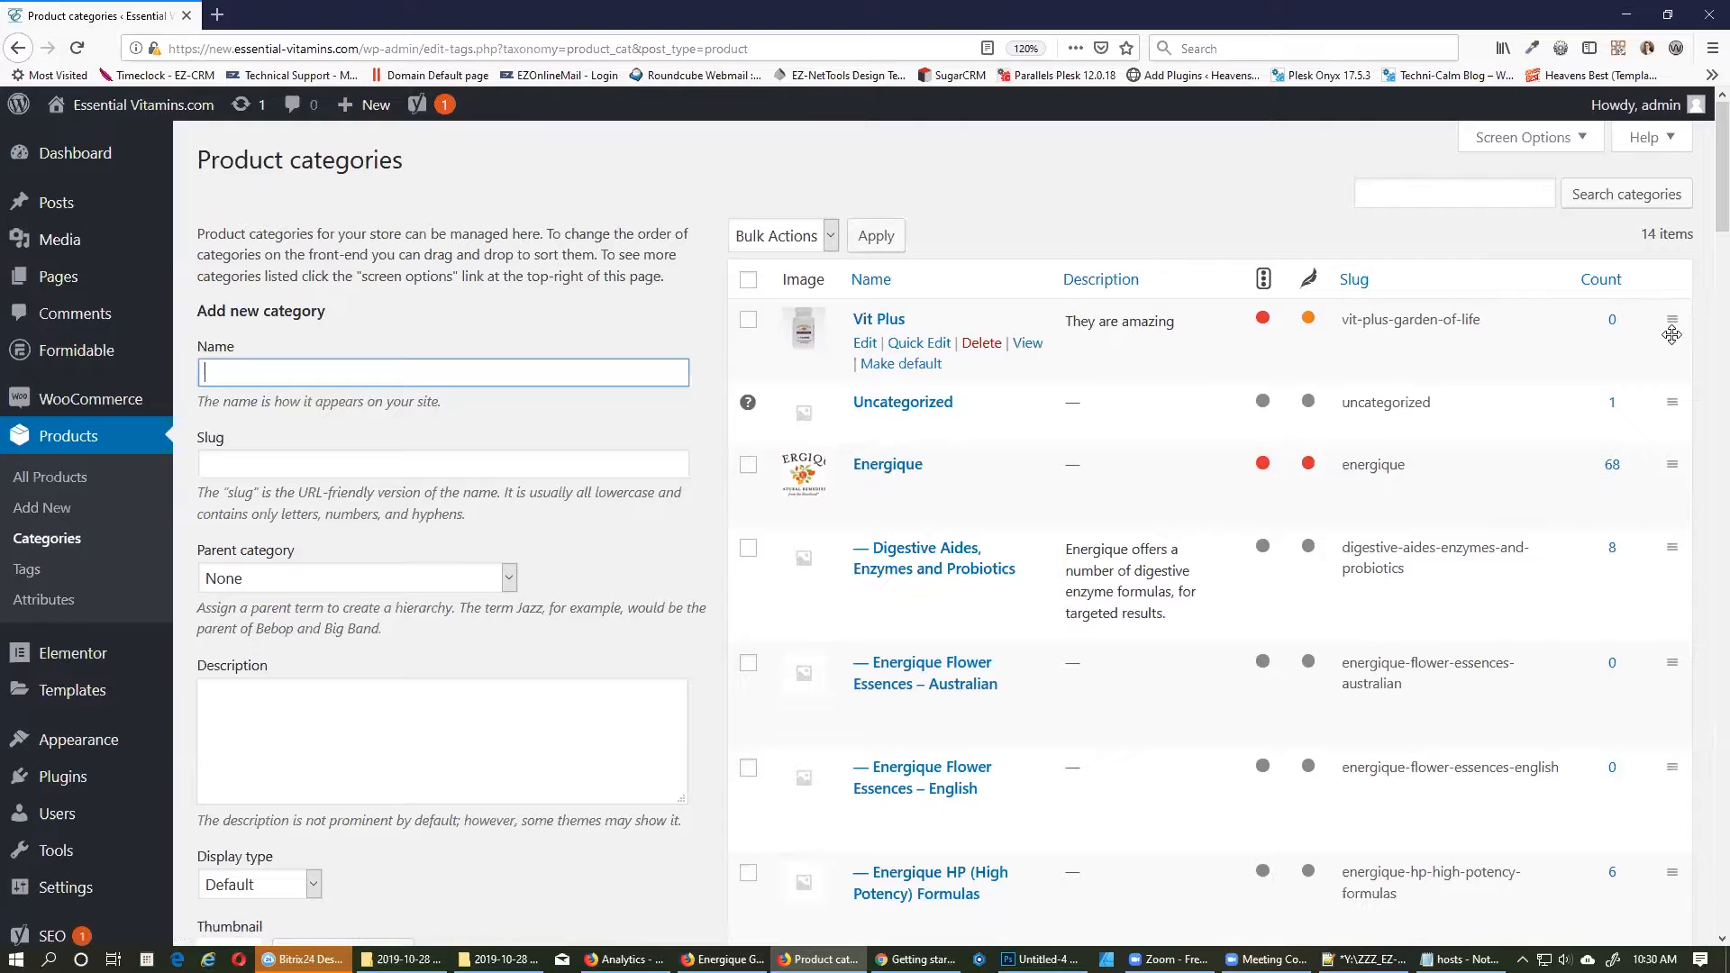
left_click_drag(1669, 314, 1653, 371)
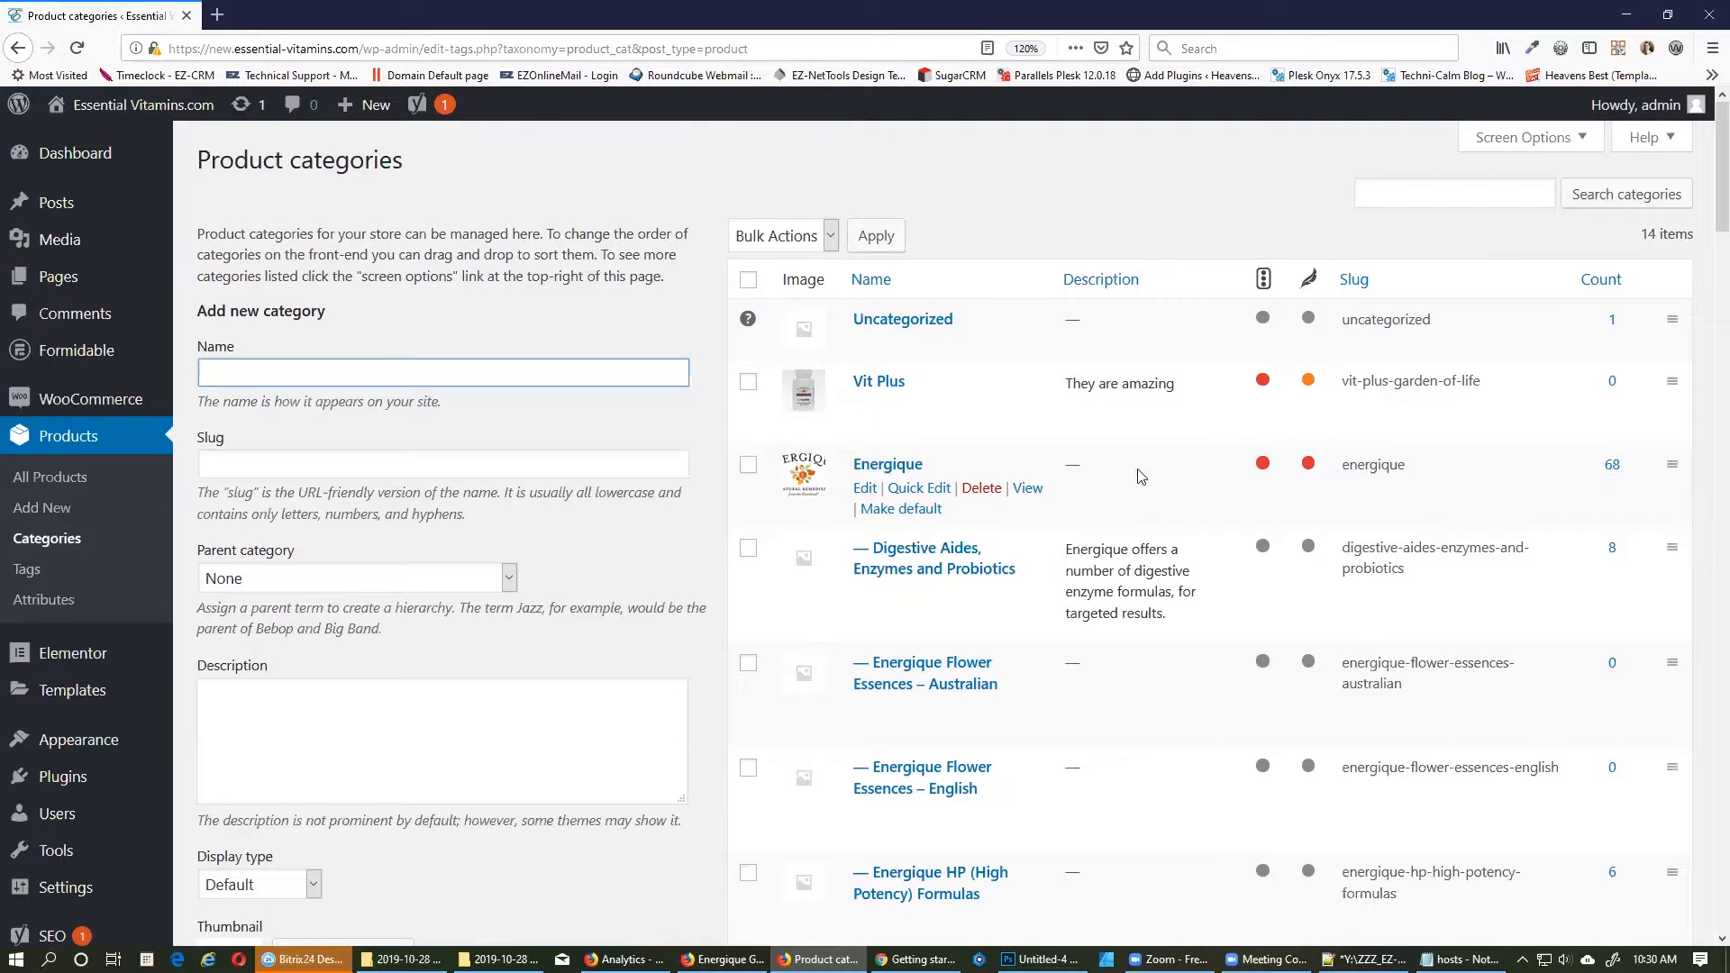
Start a new product from the all-products list and name it boardgame.
left_click(64, 481)
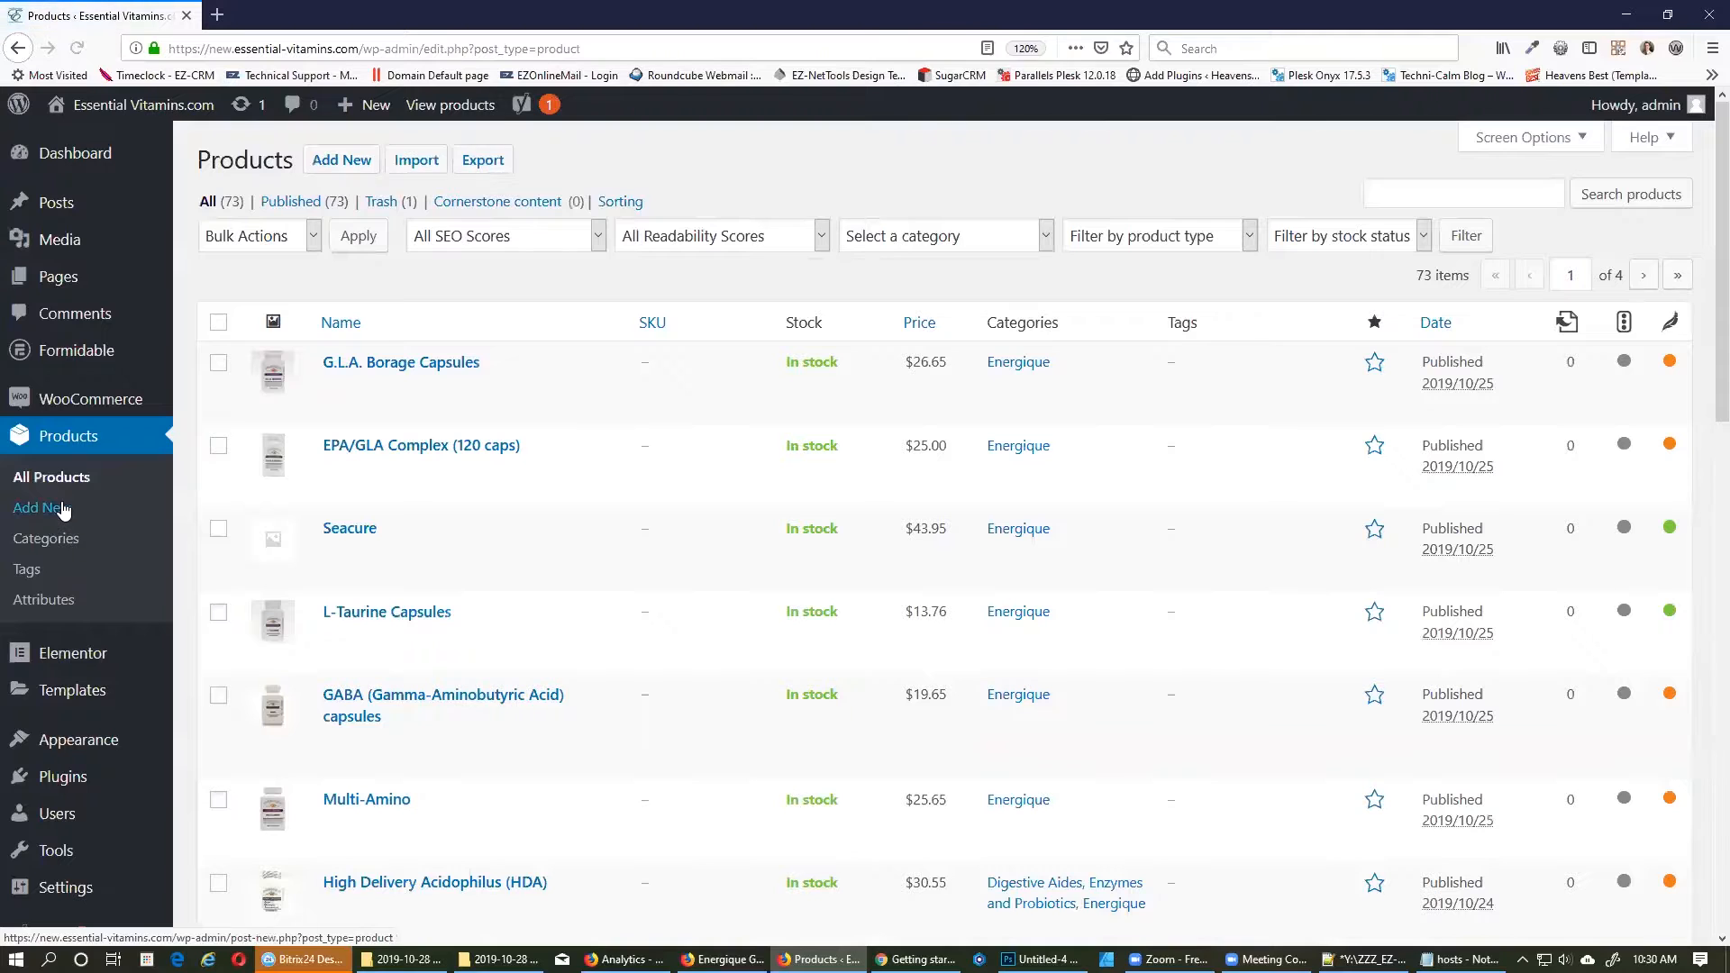
left_click(61, 509)
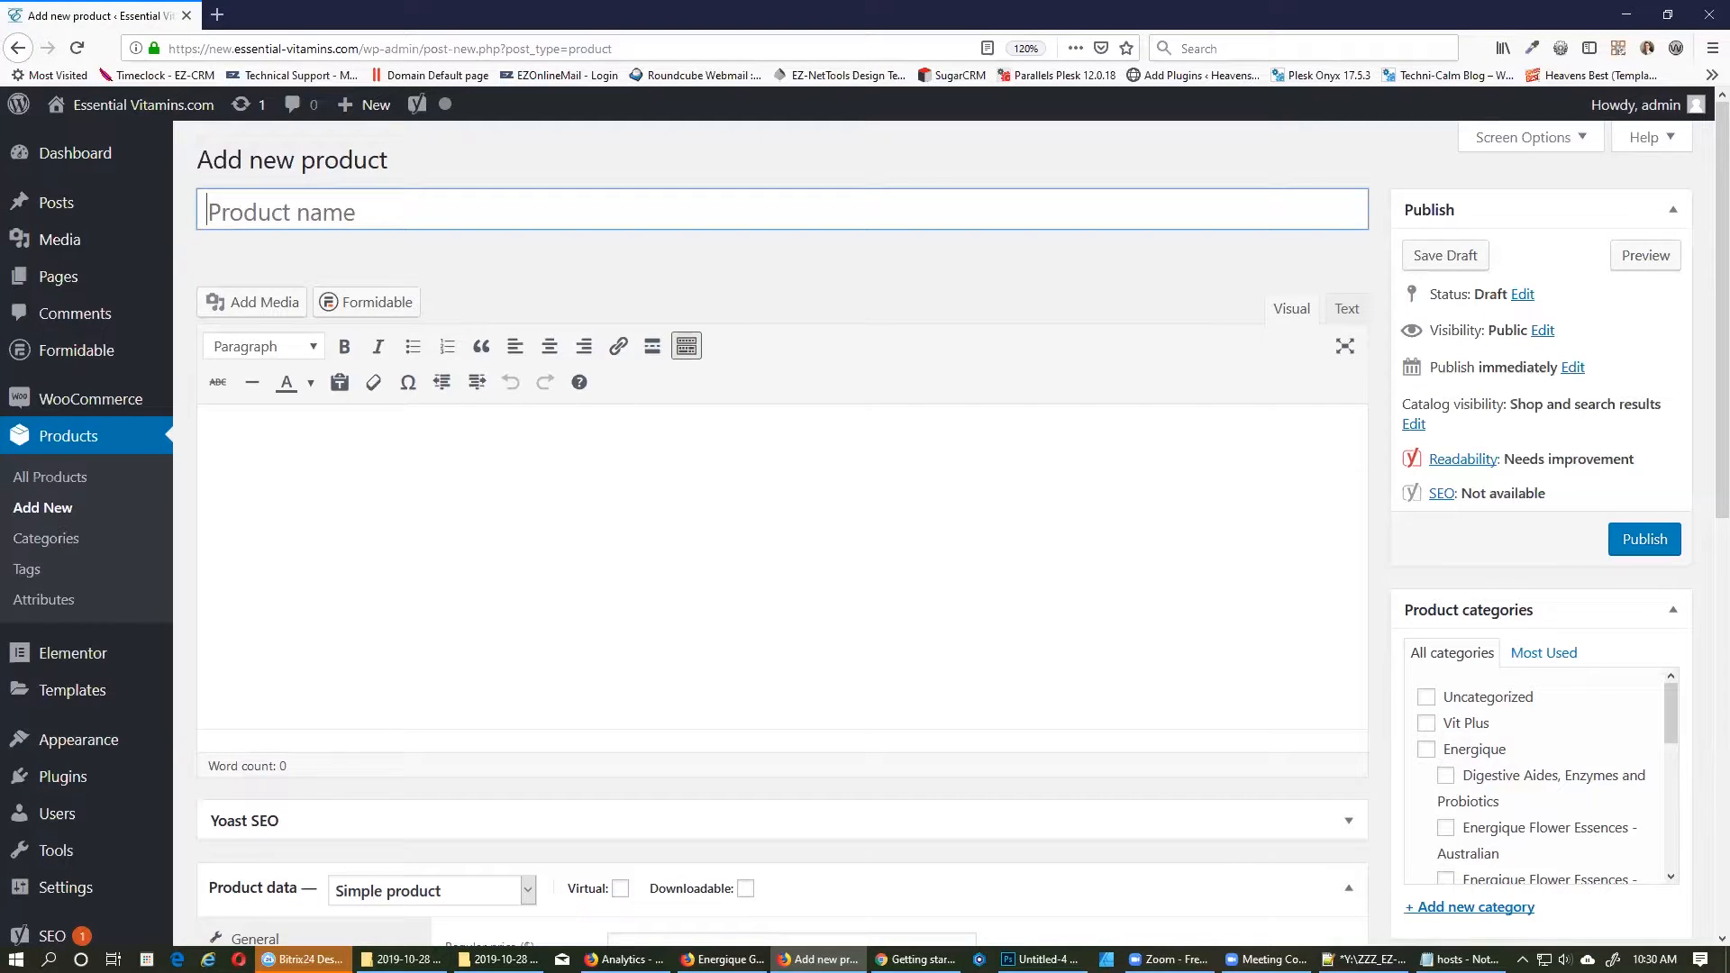
type("oardgame")
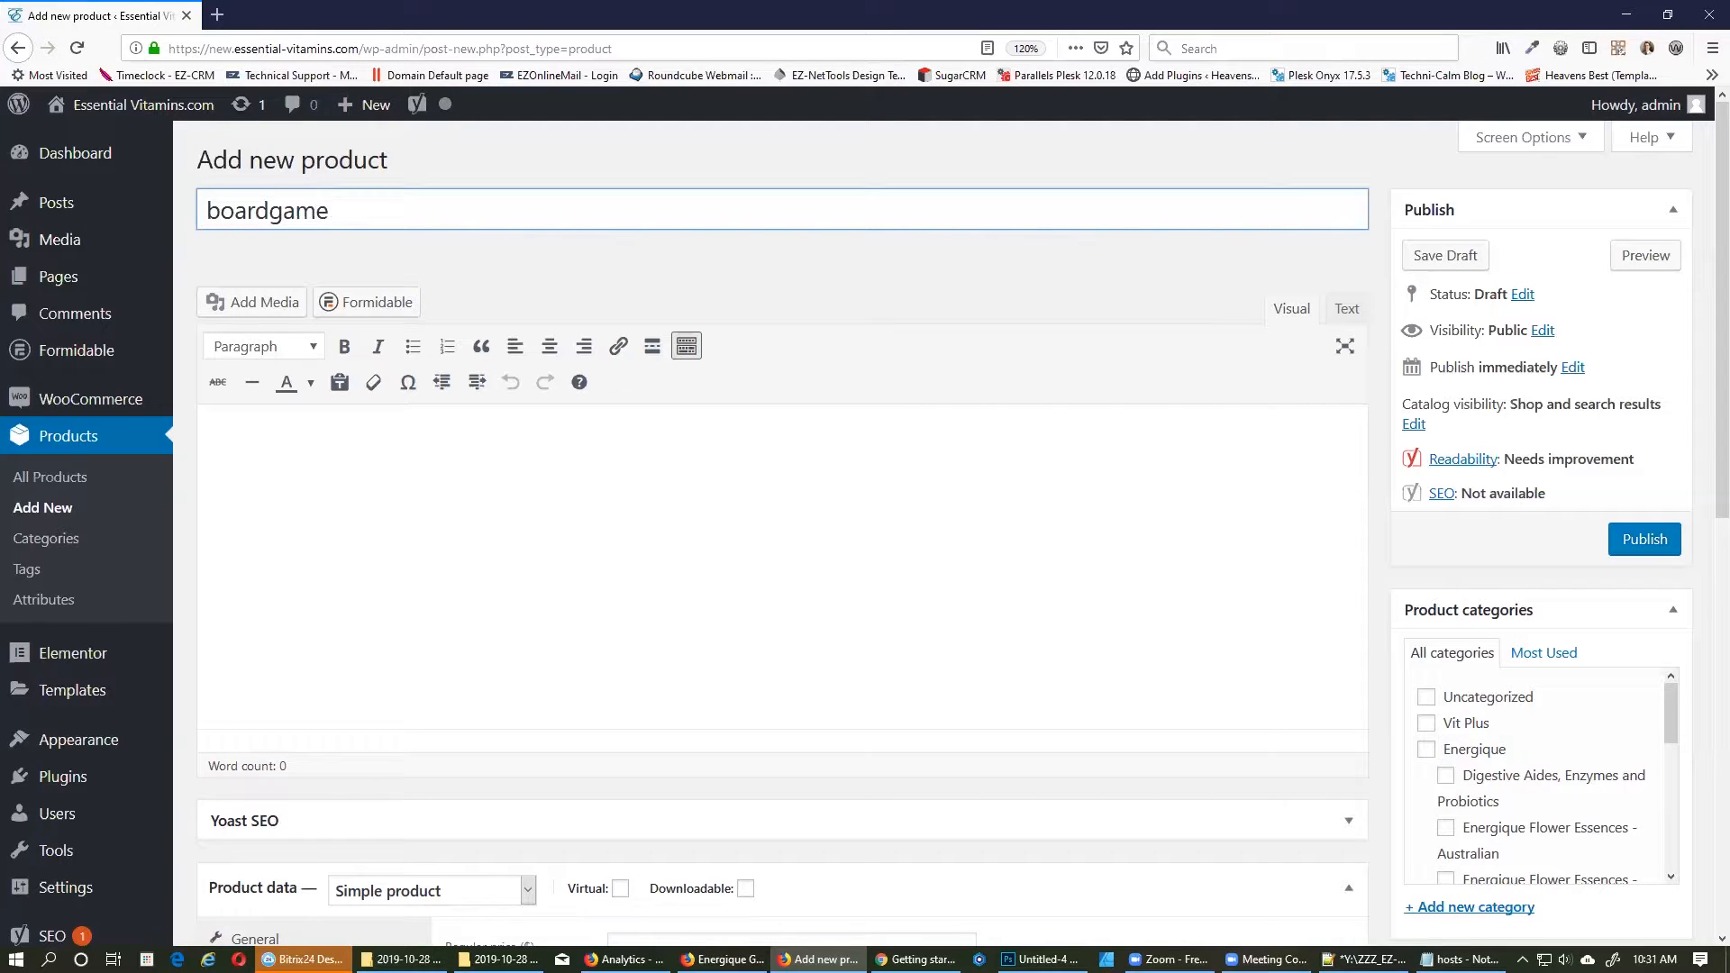
Create a new product category named games, without a parent, from within the product's edit form.
scroll(1530, 721, "down", 3)
scroll(1531, 721, "down", 6)
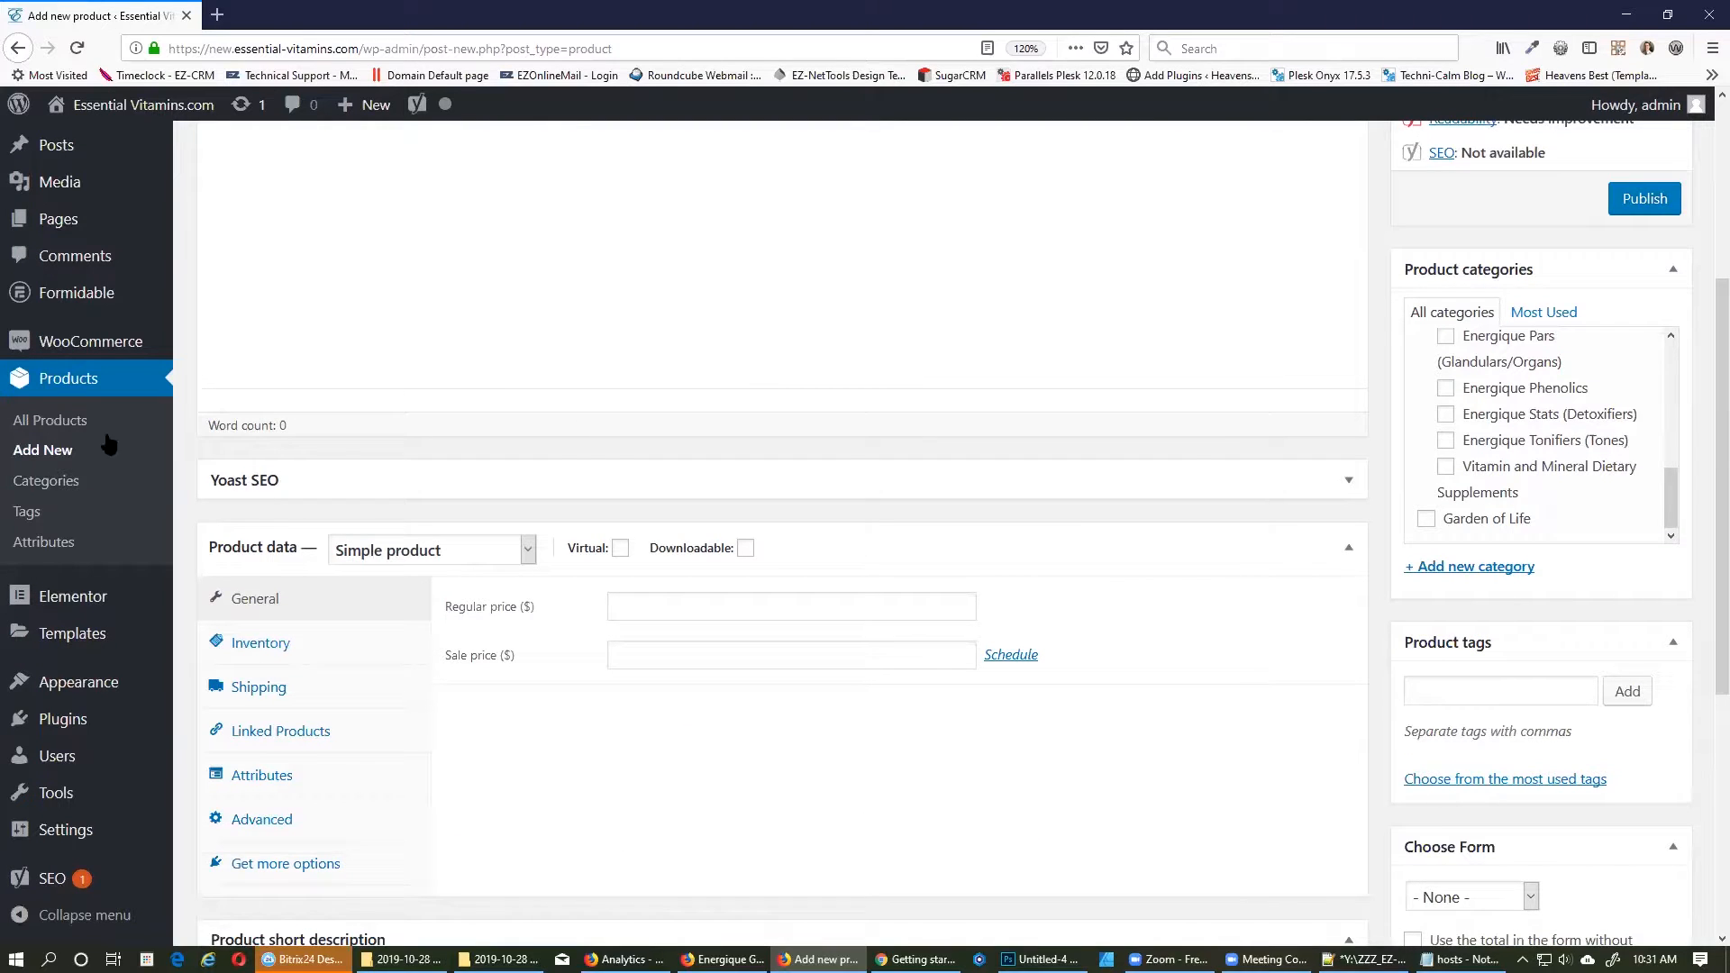
left_click(1475, 568)
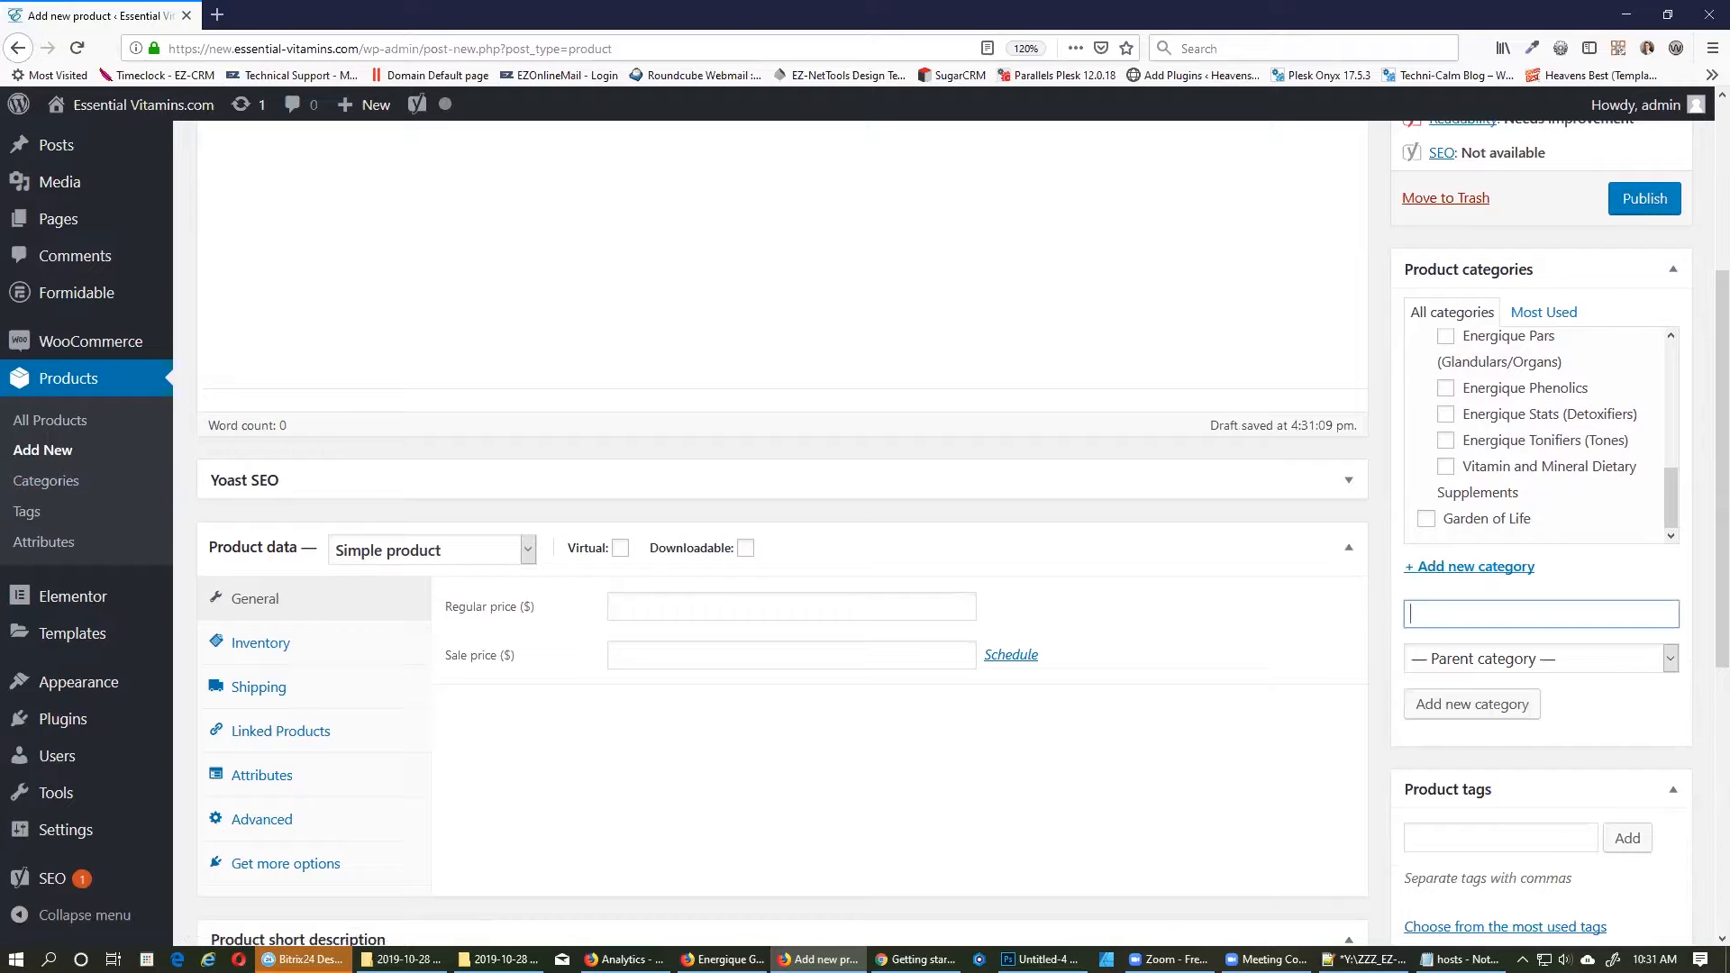
type("games")
left_click(1470, 708)
scroll(1568, 446, "up", 6)
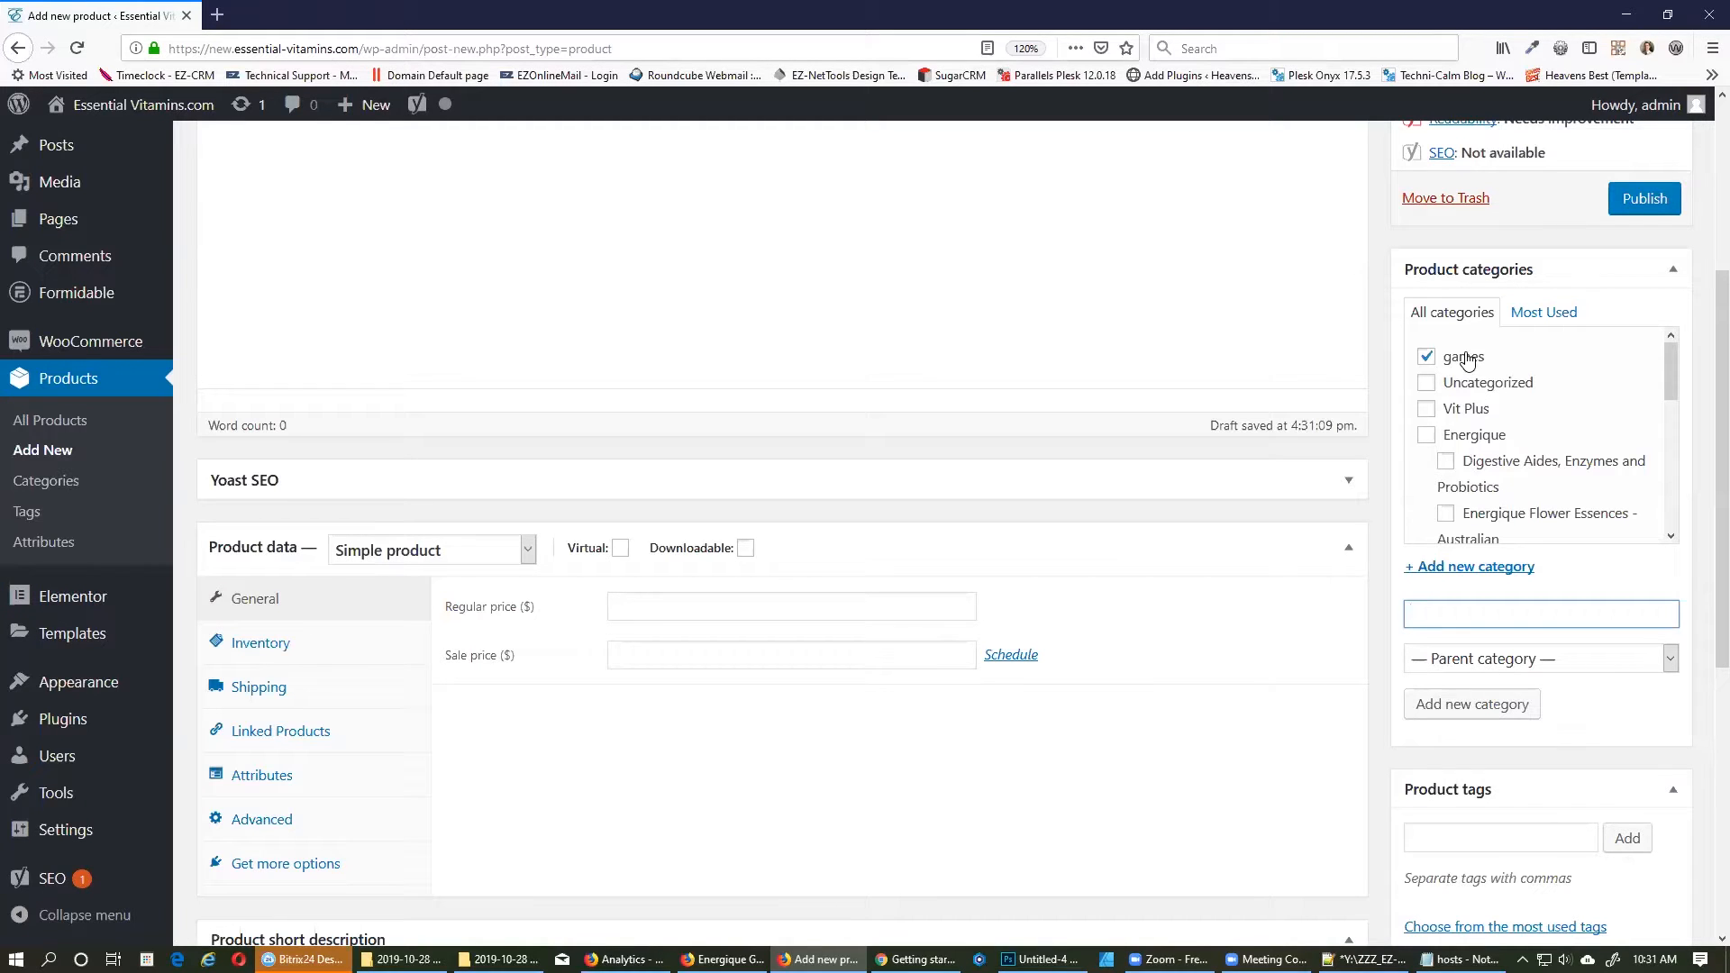
Unassign the games category from the boardgame product, then move the product to the trash and leave the page.
left_click(1453, 360)
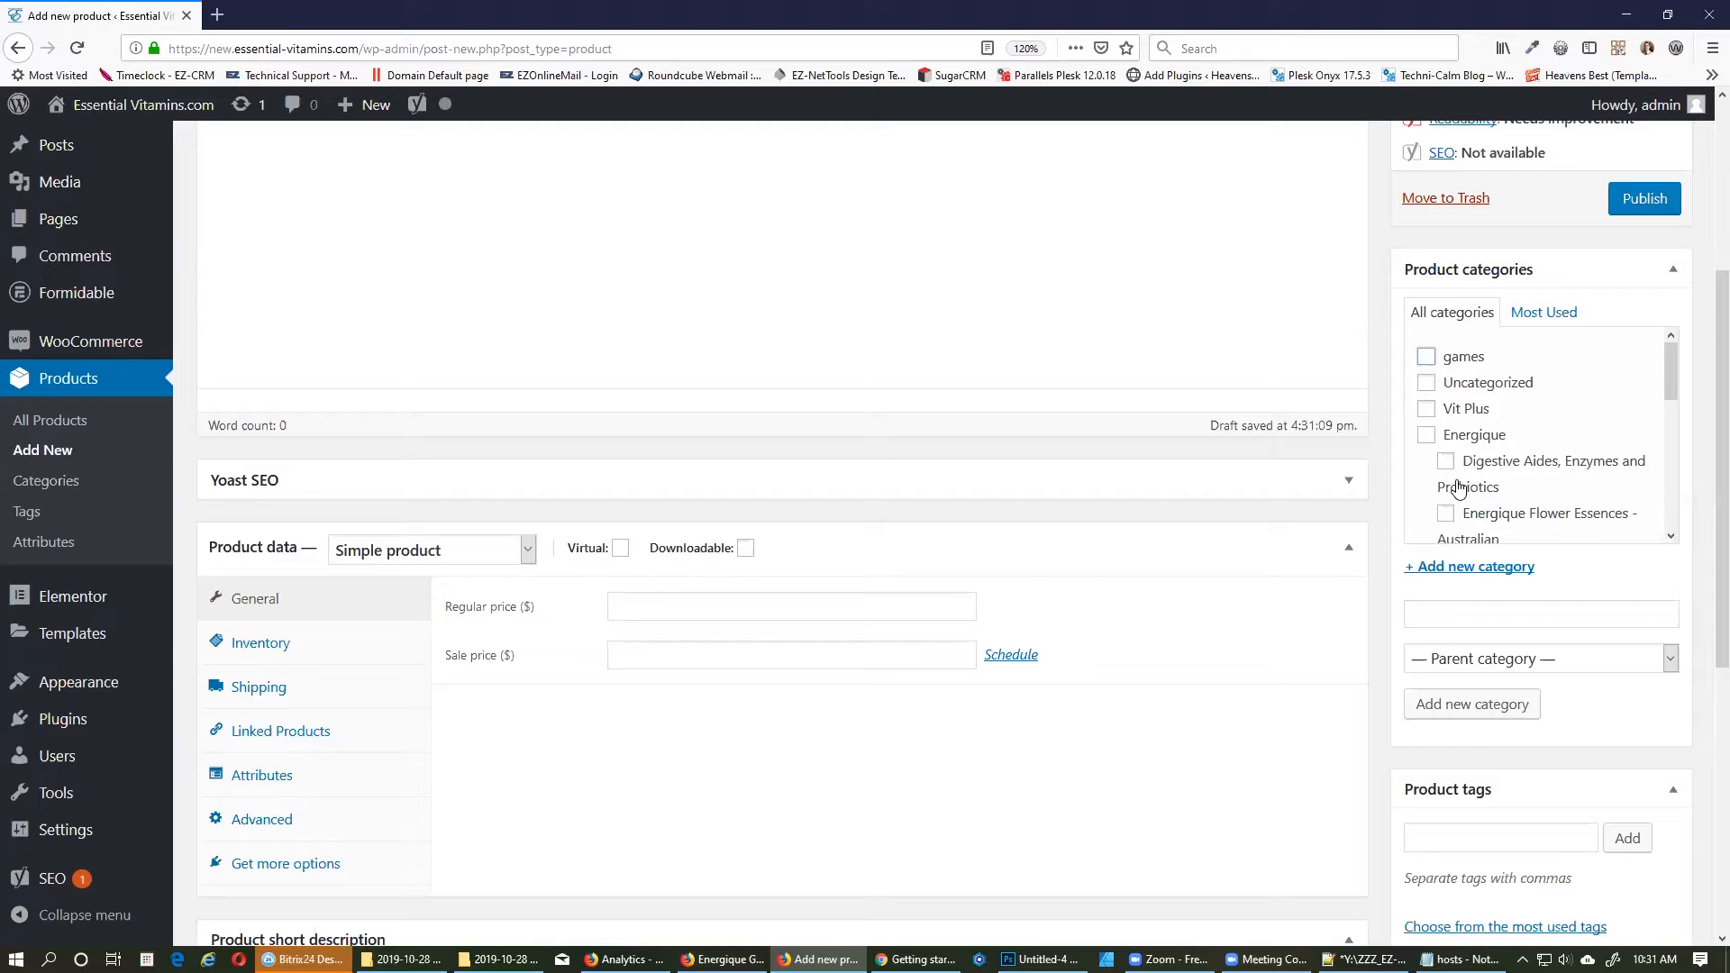
scroll(1424, 555, "up", 4)
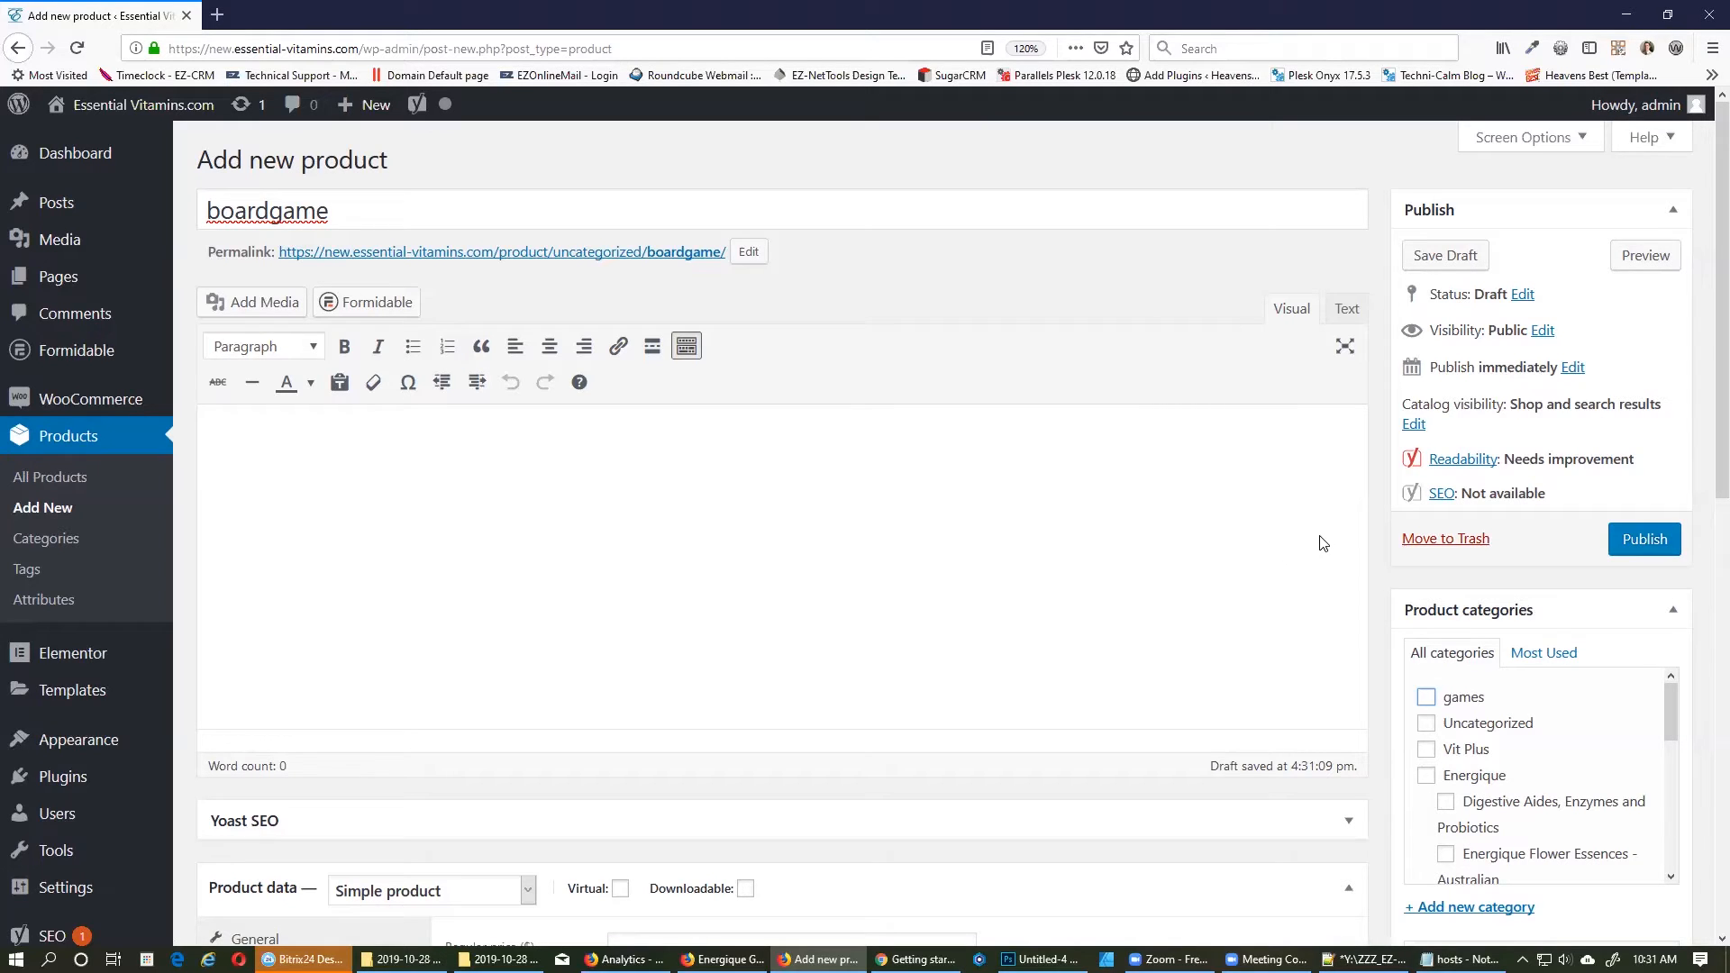
left_click(1450, 541)
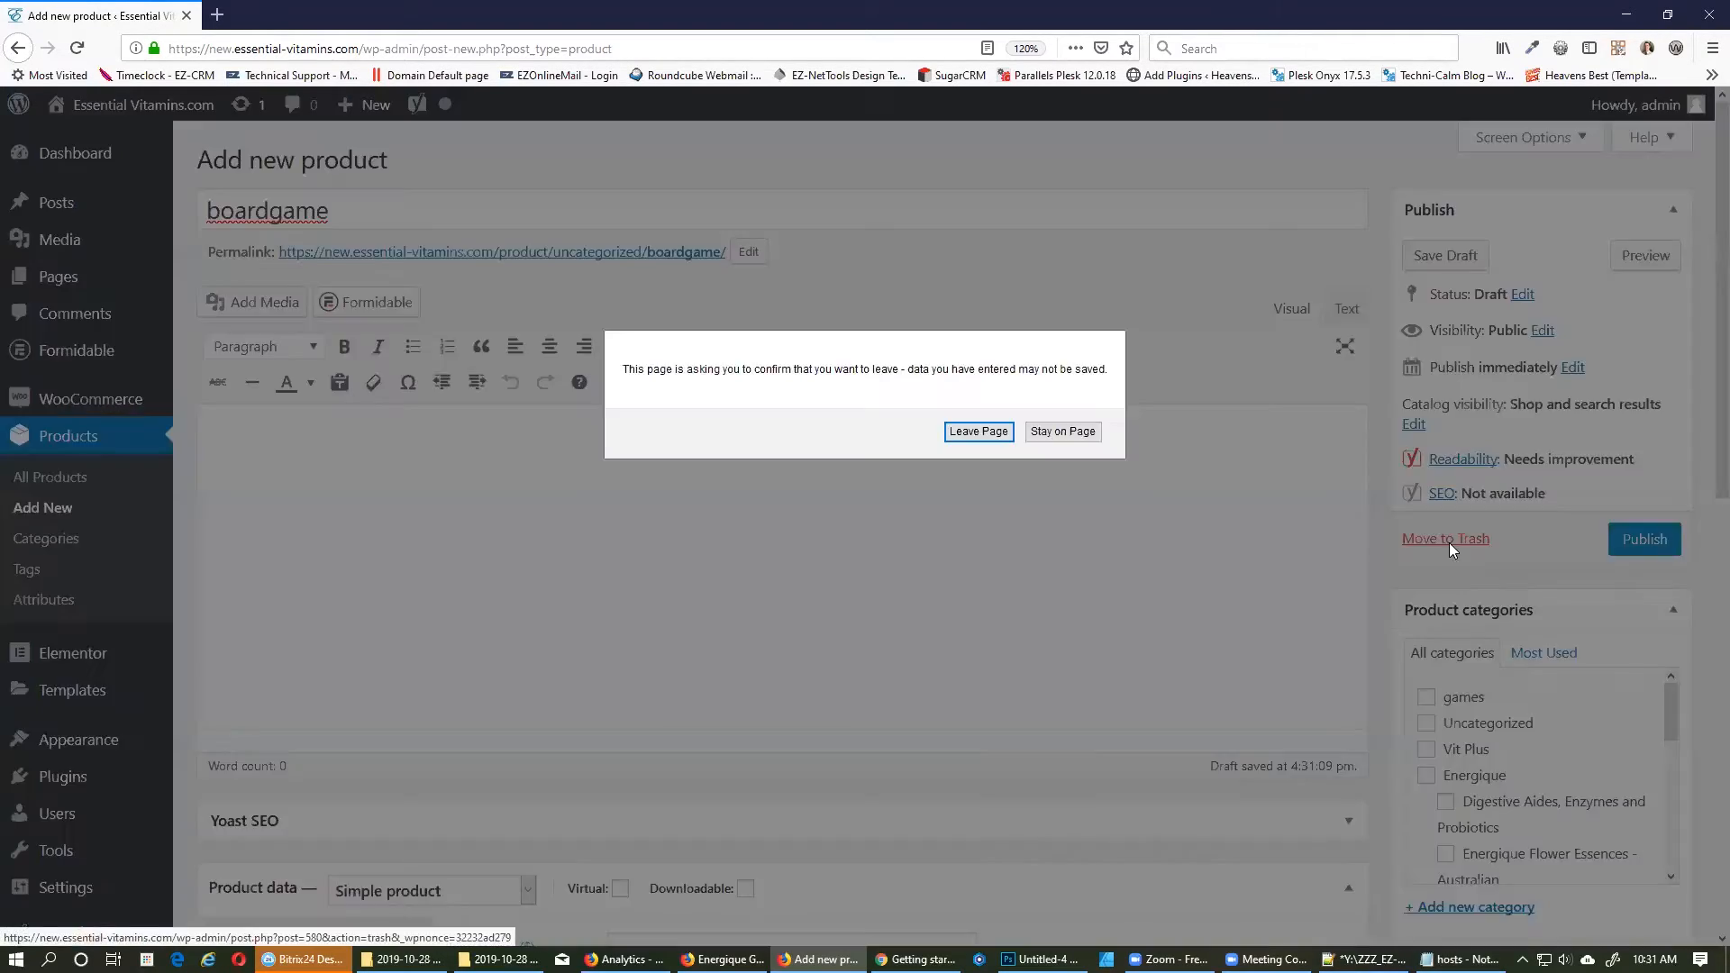
left_click(966, 430)
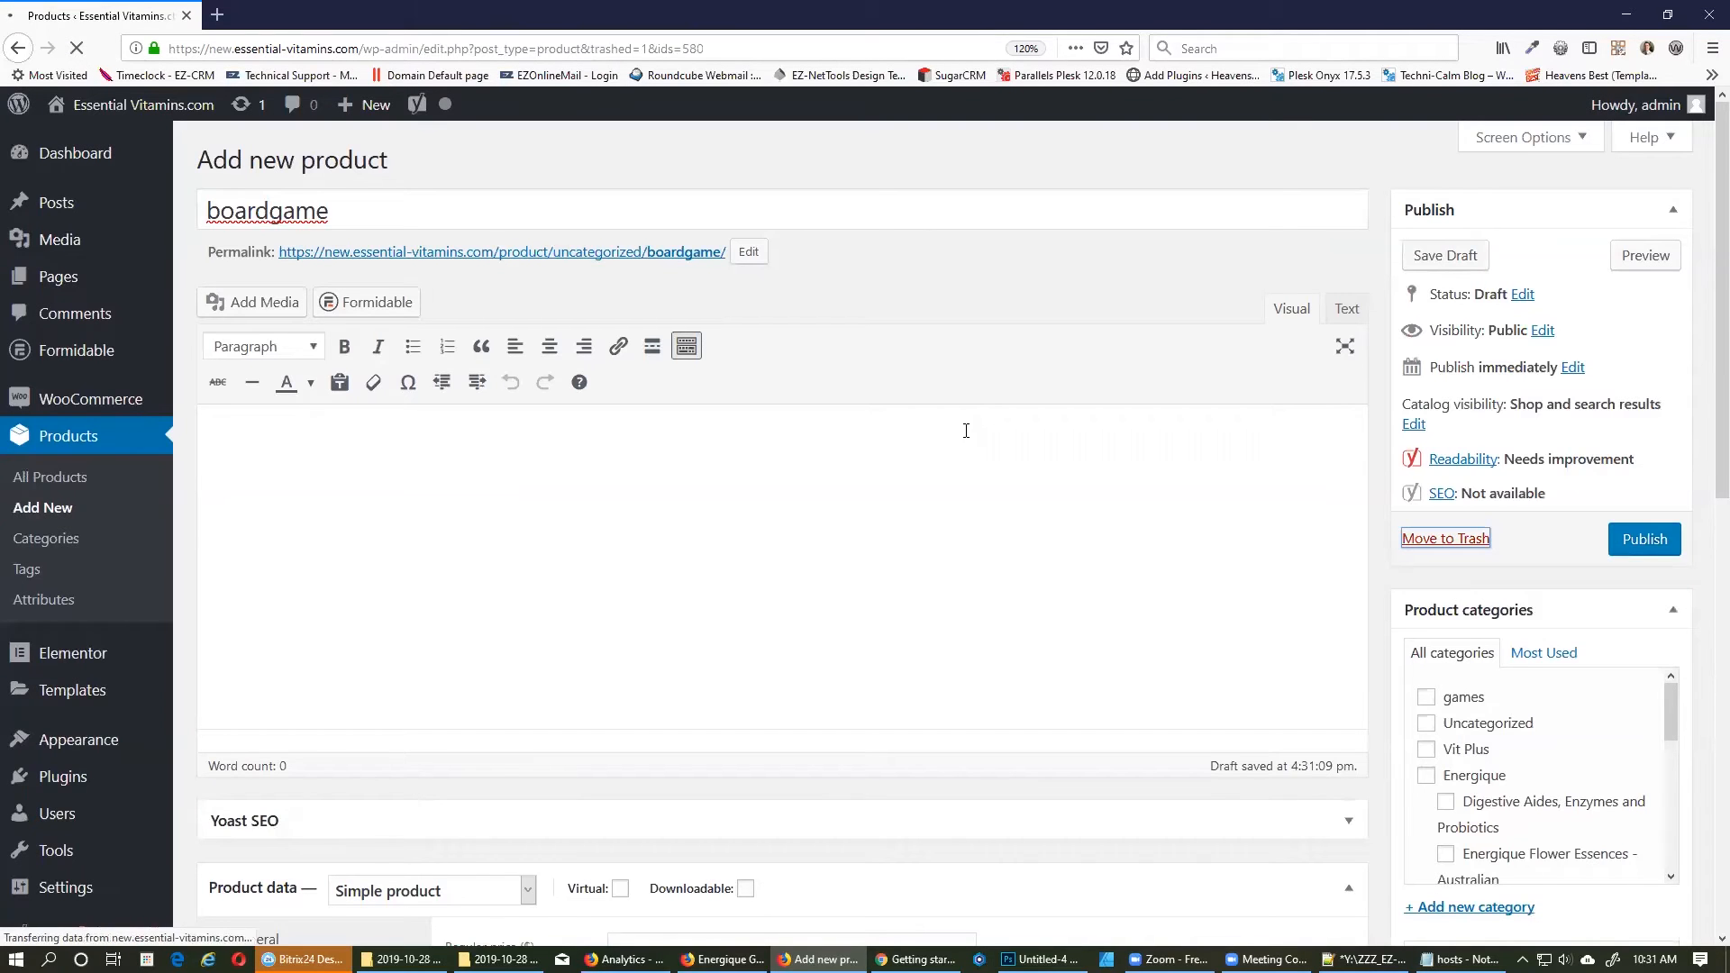